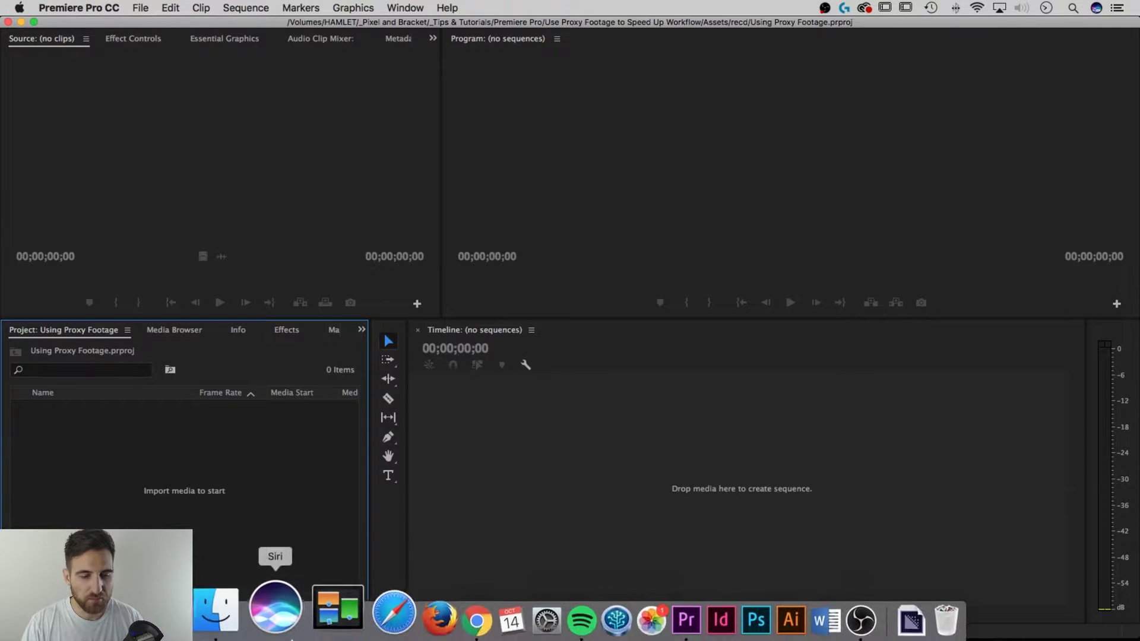
- Open Finder on the recd folder and look inside its LQ and HQ folders
{"action": "left_click", "coordinate": [250, 622]}
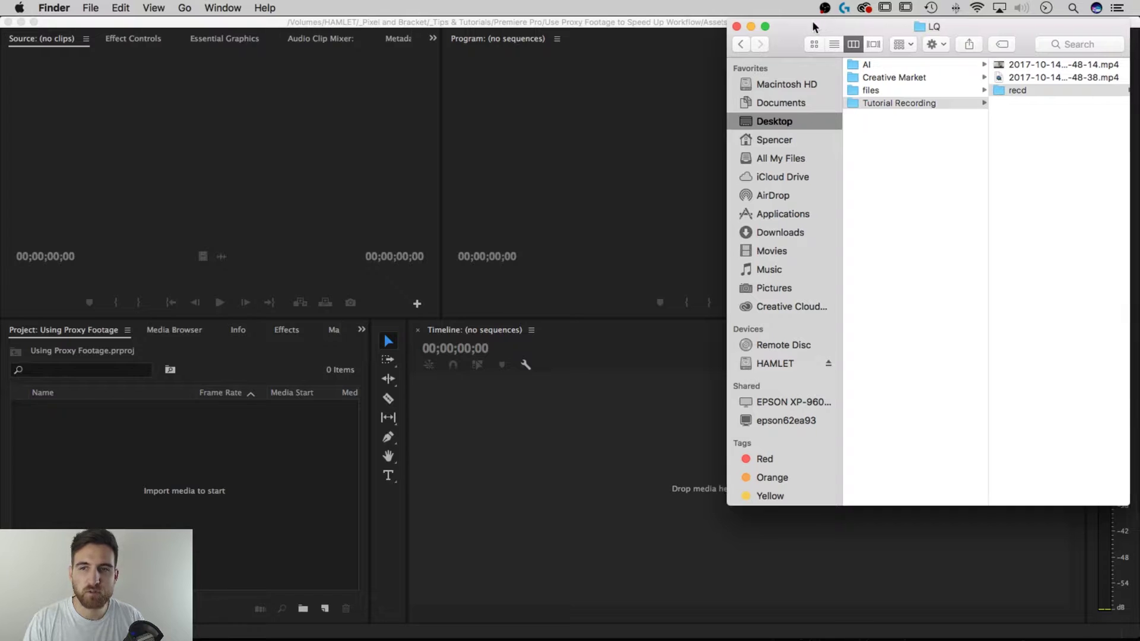
{"action": "left_click_drag", "start_coordinate": [877, 44], "coordinate": [675, 69]}
{"action": "left_click", "coordinate": [862, 115]}
{"action": "left_click", "coordinate": [861, 113]}
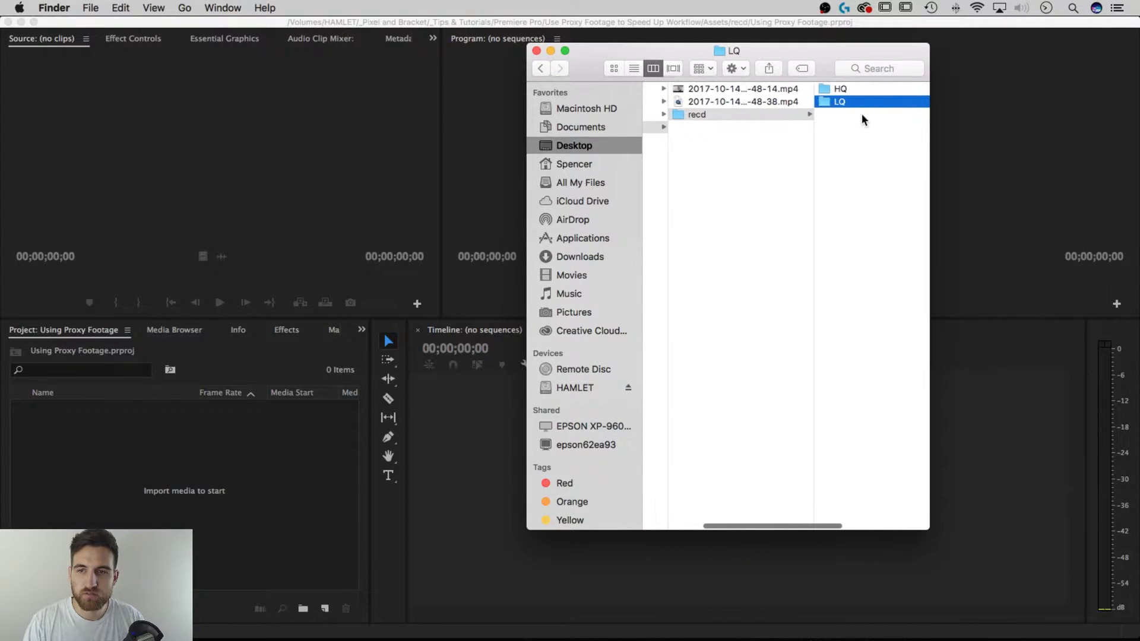
{"action": "left_click", "coordinate": [709, 91]}
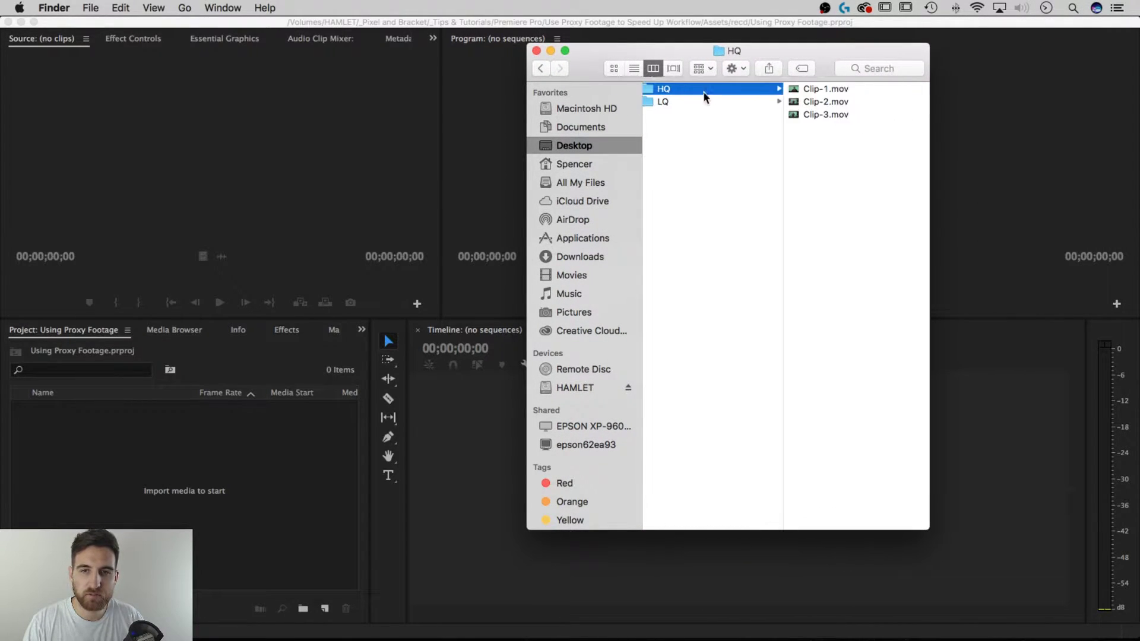
{"action": "left_click", "coordinate": [682, 132]}
- Show recd in List view in a wider, shorter window centred on screen
{"action": "left_click", "coordinate": [634, 72]}
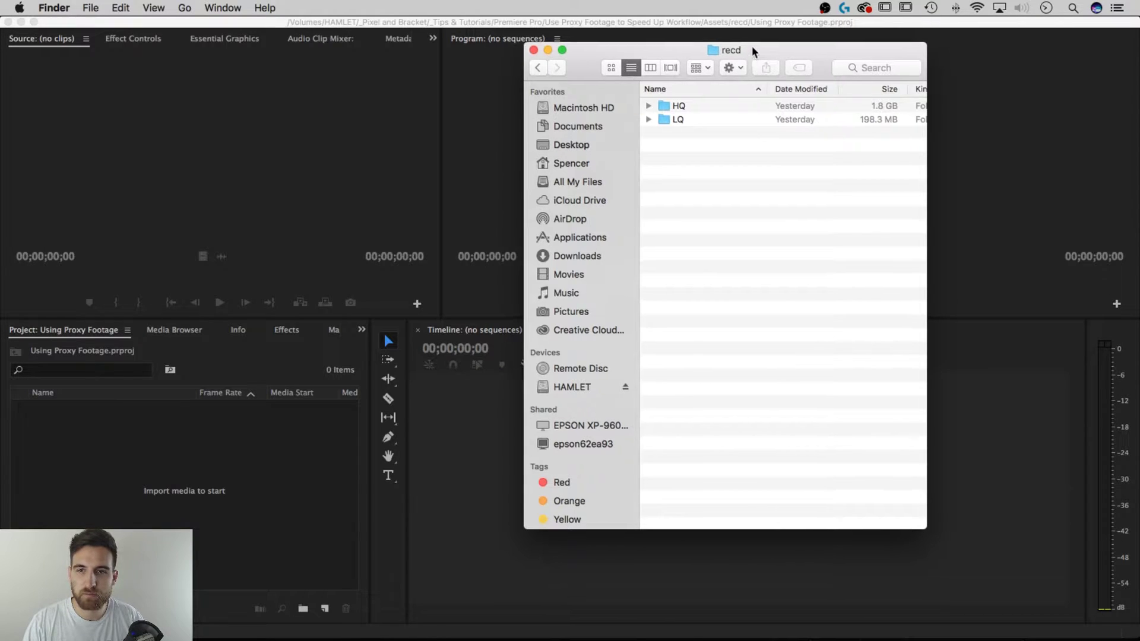
{"action": "left_click_drag", "start_coordinate": [772, 50], "coordinate": [714, 46]}
{"action": "left_click_drag", "start_coordinate": [874, 524], "coordinate": [1089, 363]}
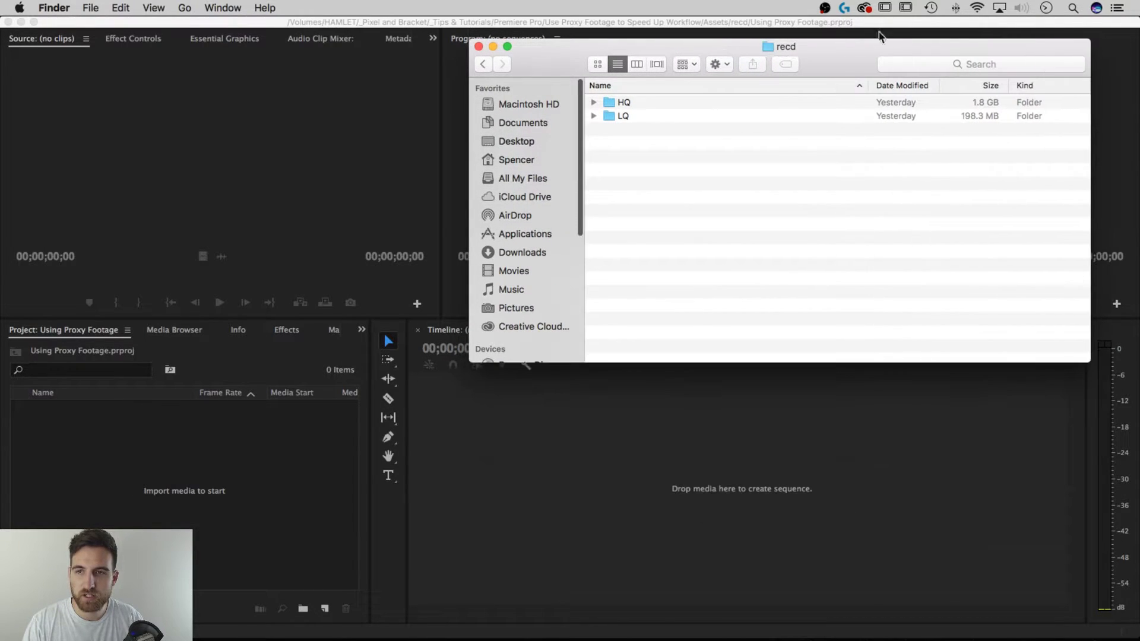
{"action": "left_click_drag", "start_coordinate": [867, 48], "coordinate": [803, 127]}
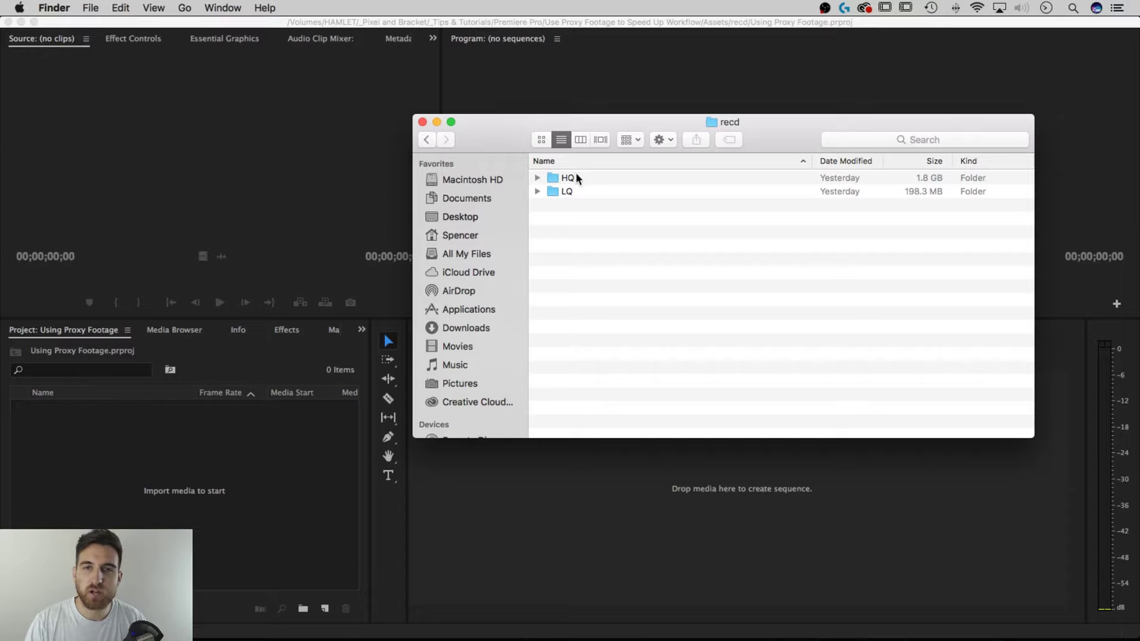
- Expand the HQ and LQ folders and compare the three HQ .mov clips with Clip-1.mp4
{"action": "left_click", "coordinate": [538, 191]}
{"action": "left_click", "coordinate": [538, 177]}
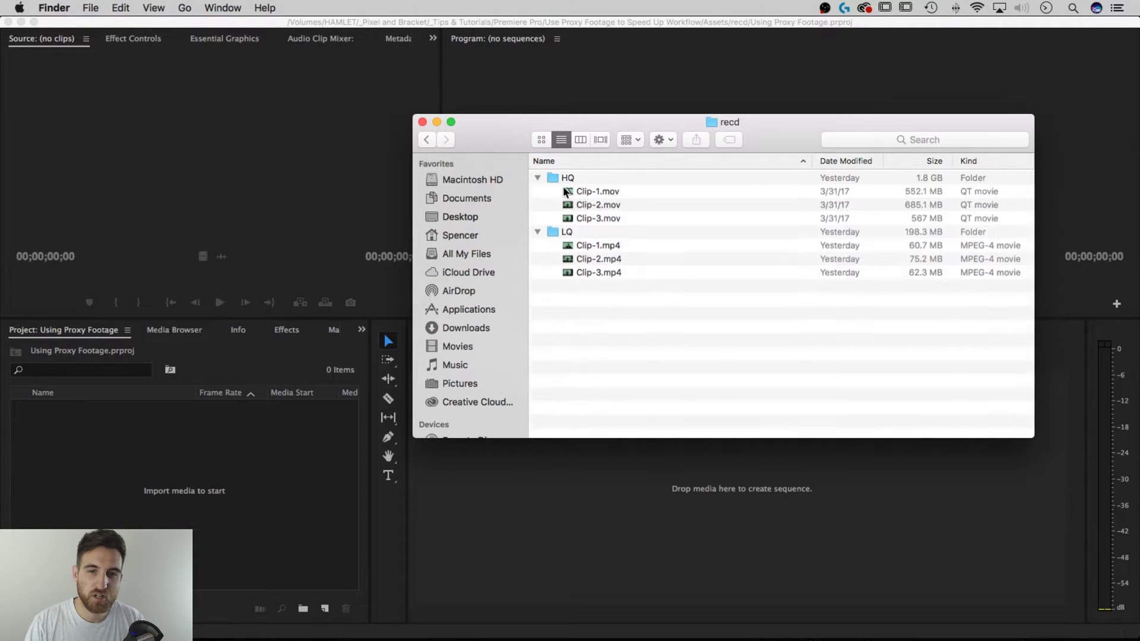
{"action": "left_click", "coordinate": [609, 192]}
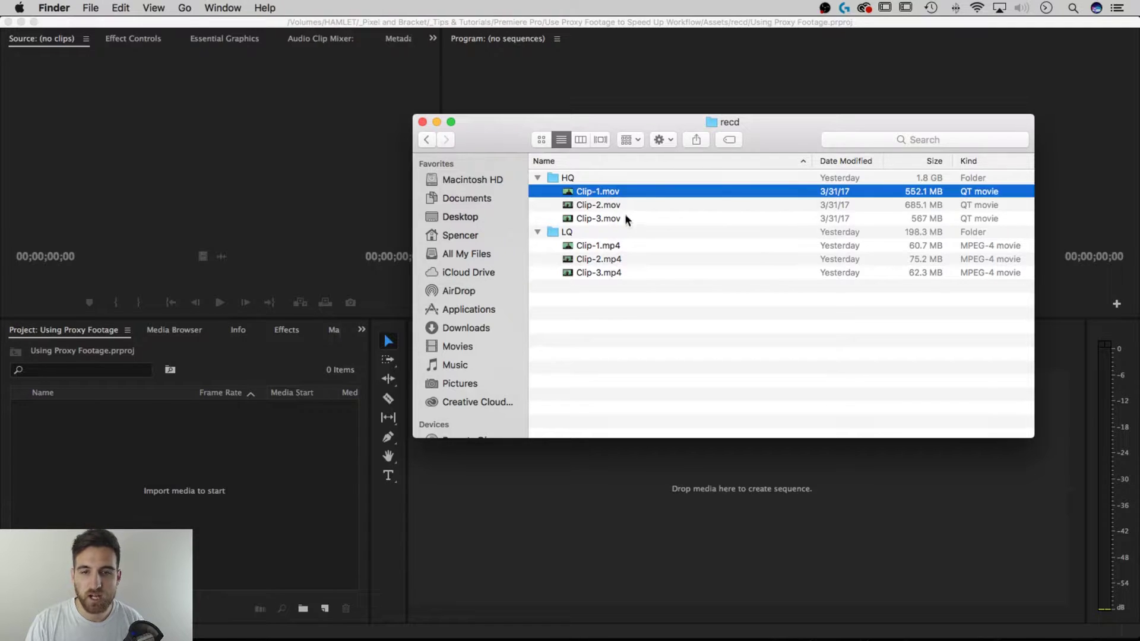
{"action": "left_click", "coordinate": [623, 219], "text": "shift"}
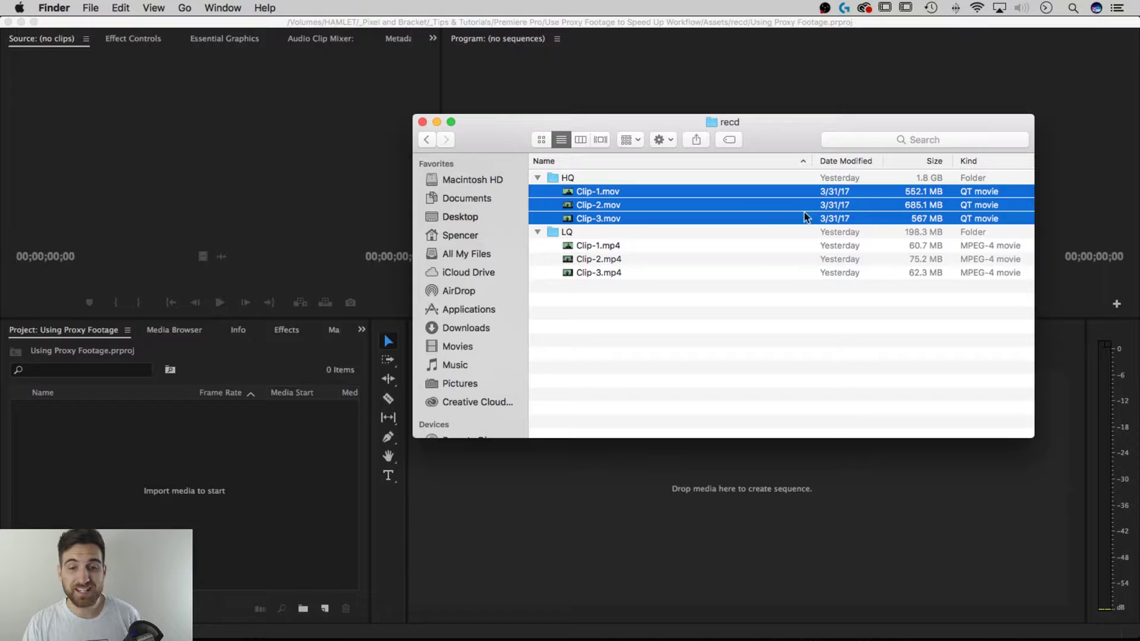
{"action": "left_click", "coordinate": [610, 245]}
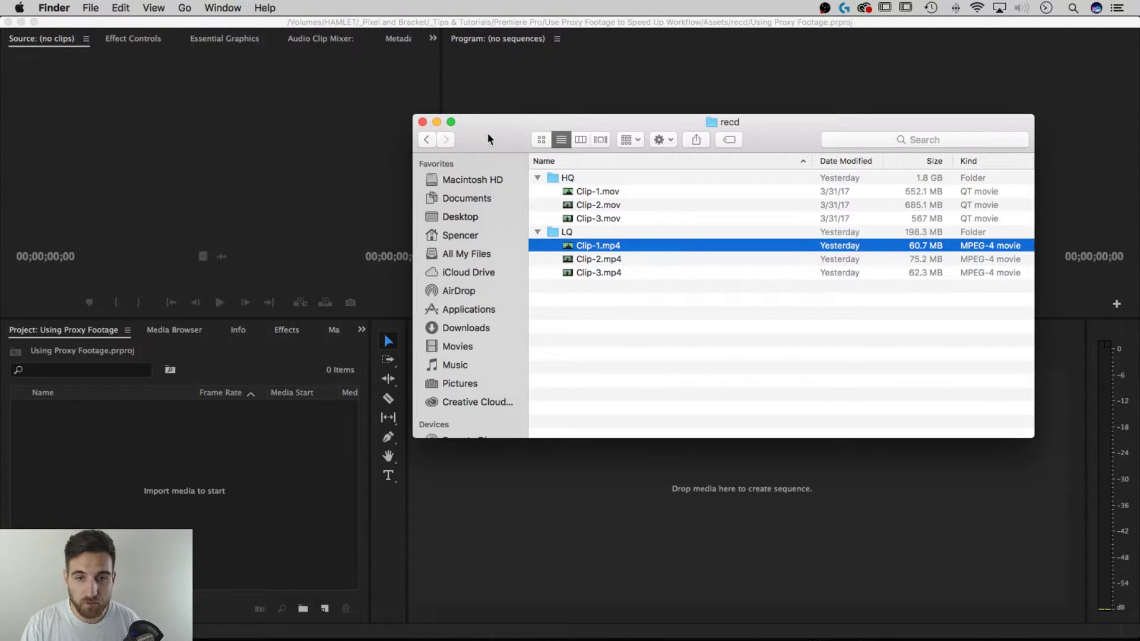
- Collapse the LQ and HQ folders and return to Premiere Pro
{"action": "left_click_drag", "start_coordinate": [488, 139], "coordinate": [543, 120]}
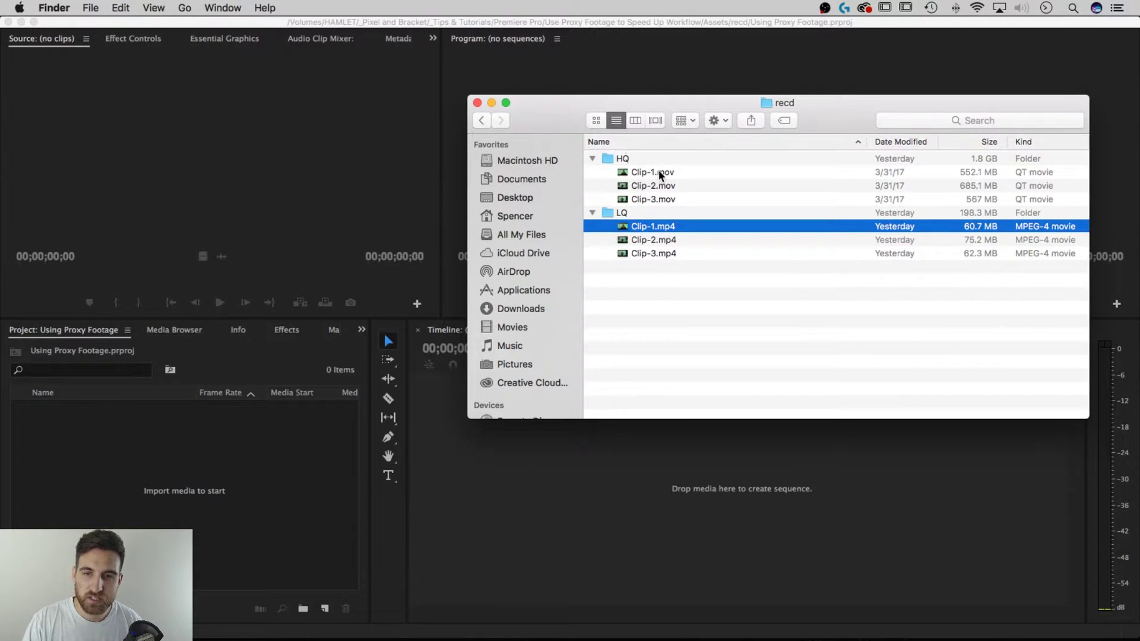
{"action": "left_click", "coordinate": [592, 213]}
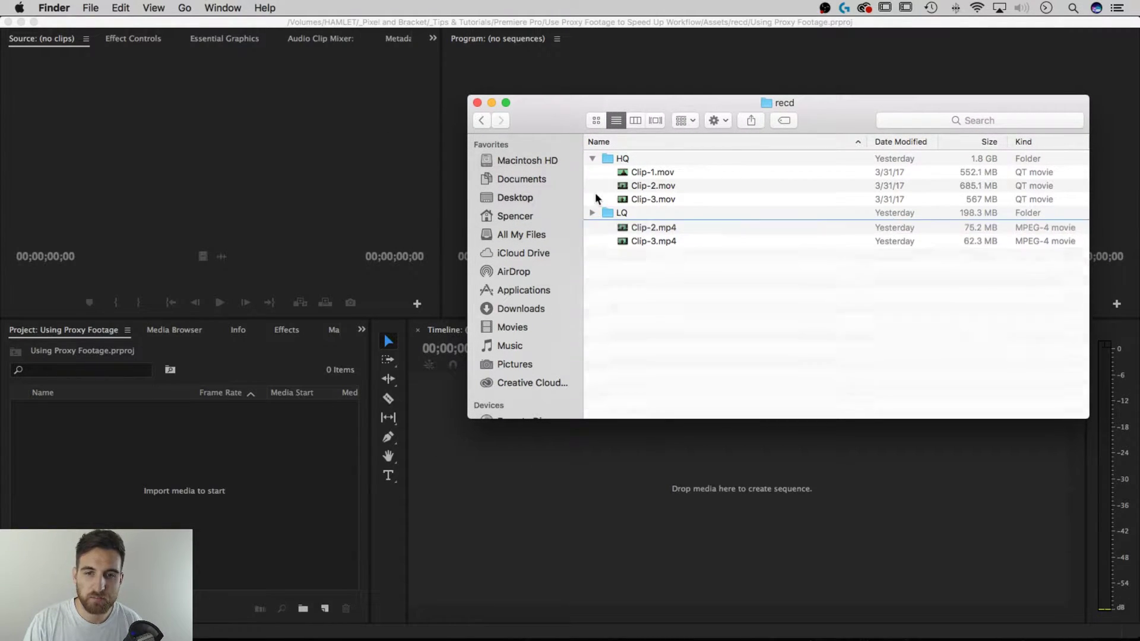
{"action": "left_click", "coordinate": [592, 159]}
{"action": "left_click", "coordinate": [608, 55]}
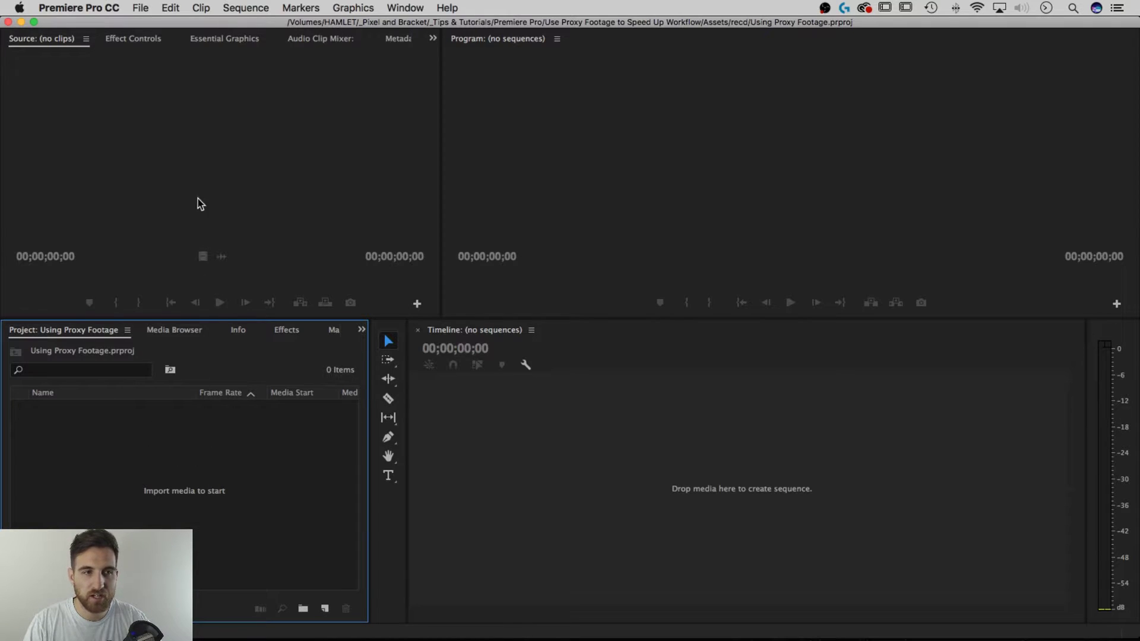
- Import the HQ folder from recd through File > Import, sorted by name
{"action": "left_click", "coordinate": [141, 8]}
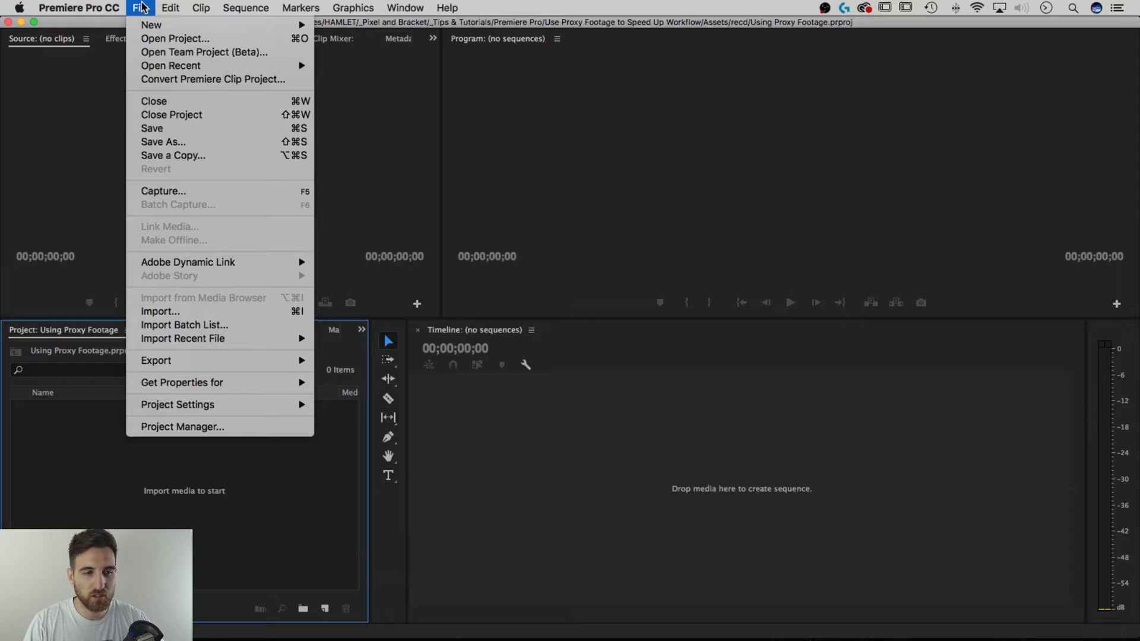
{"action": "left_click", "coordinate": [207, 312]}
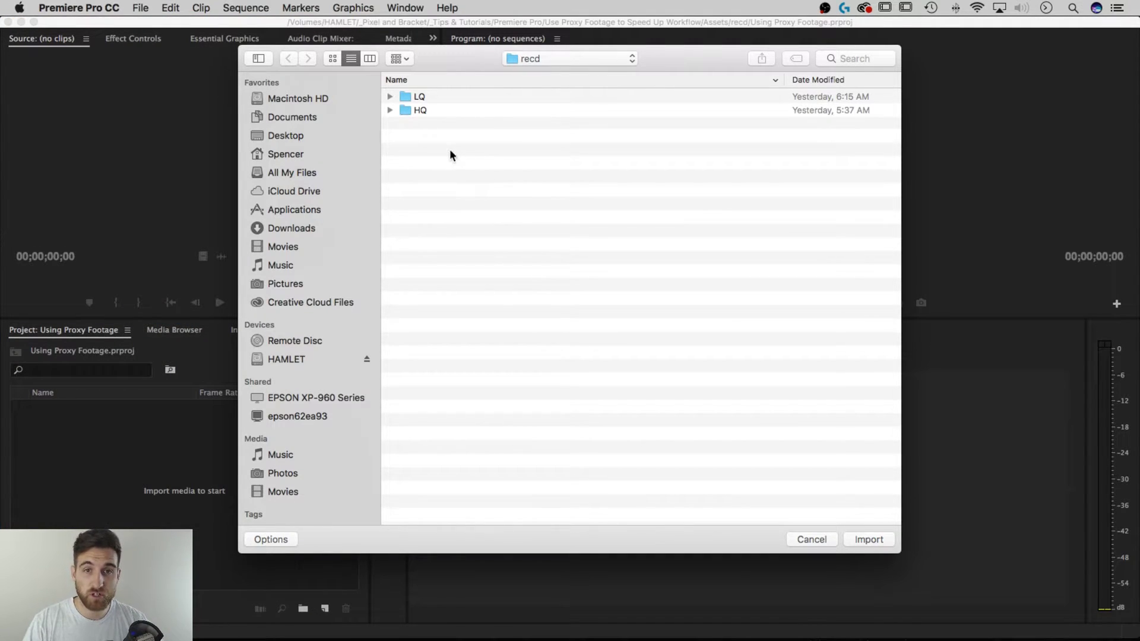
{"action": "left_click", "coordinate": [461, 79]}
{"action": "left_click", "coordinate": [407, 98]}
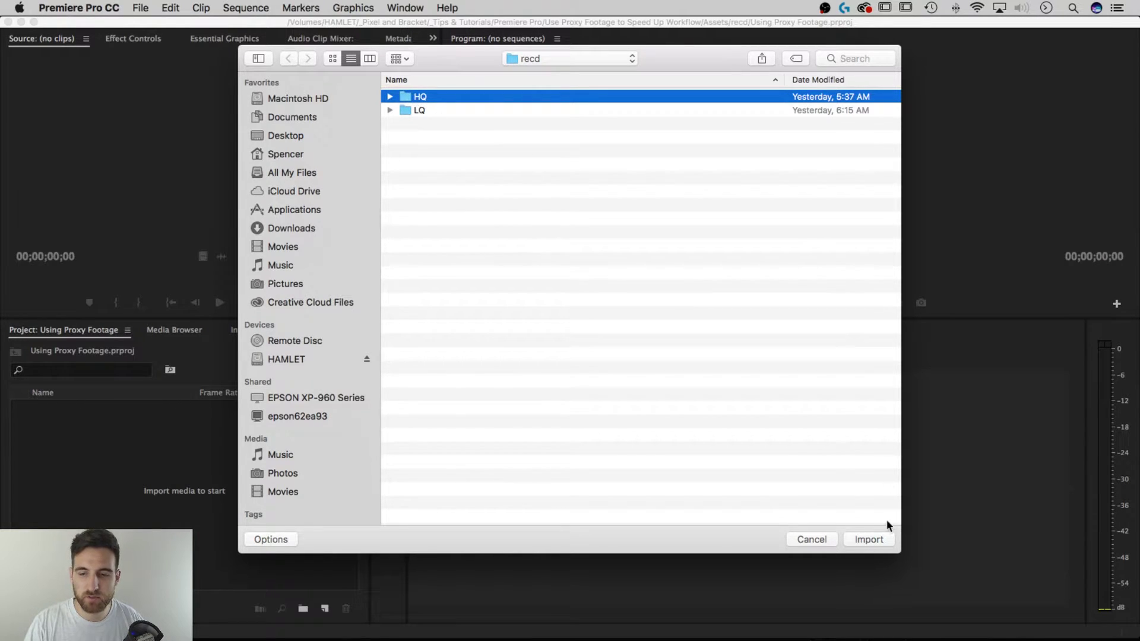
{"action": "left_click", "coordinate": [391, 96]}
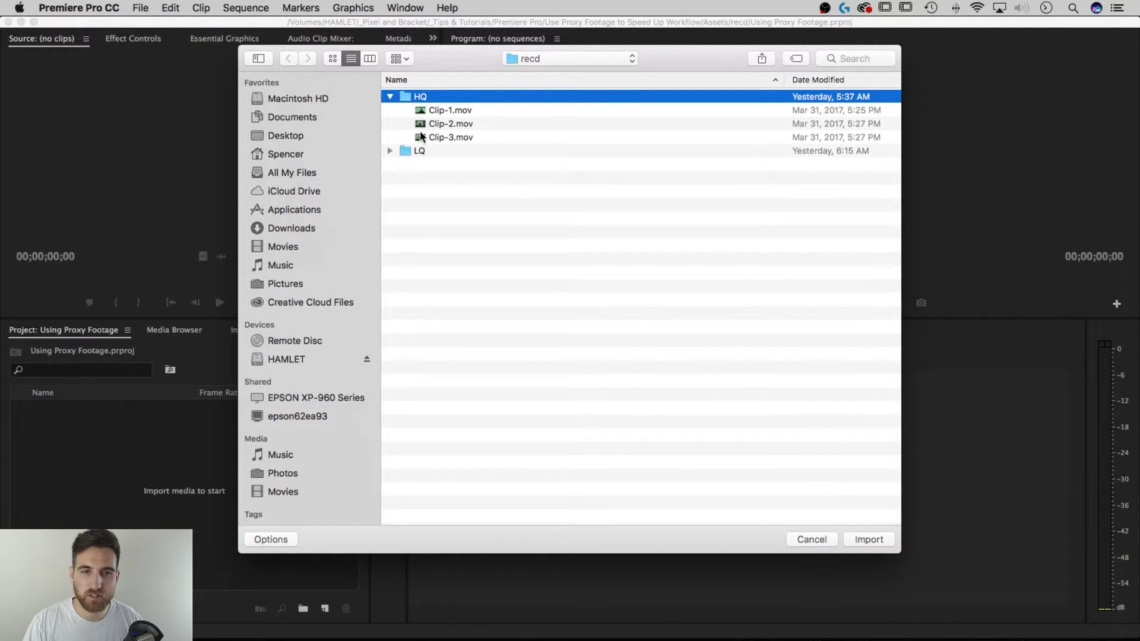
{"action": "left_click", "coordinate": [870, 540]}
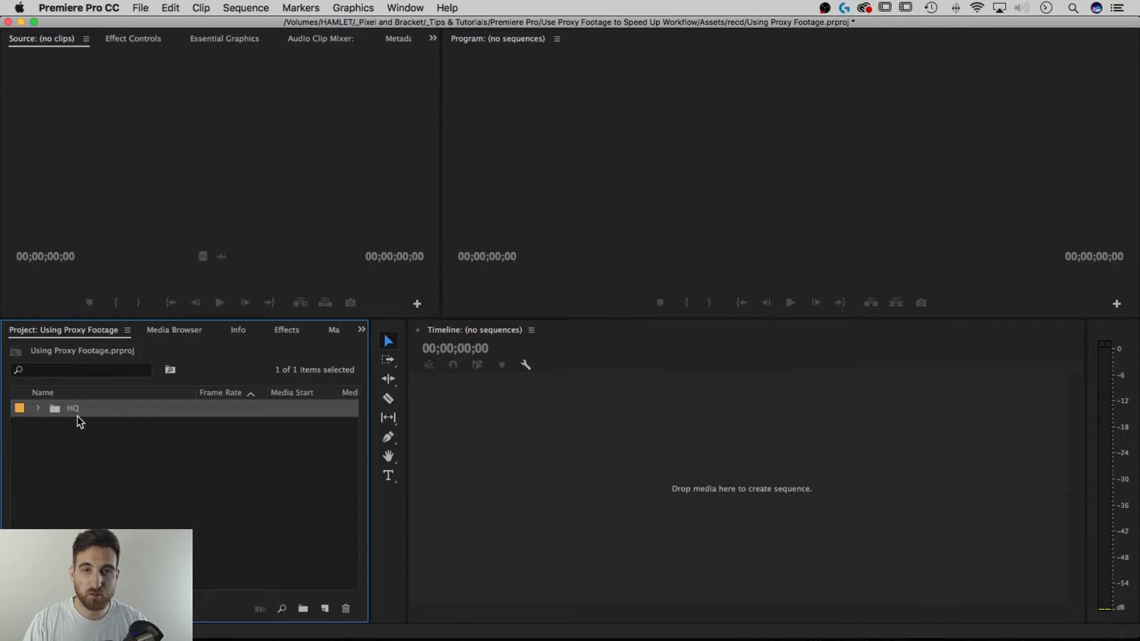
- Expand the HQ bin, widen the Timeline, and select Clip-1.mov through Clip-3.mov
{"action": "left_click", "coordinate": [40, 410]}
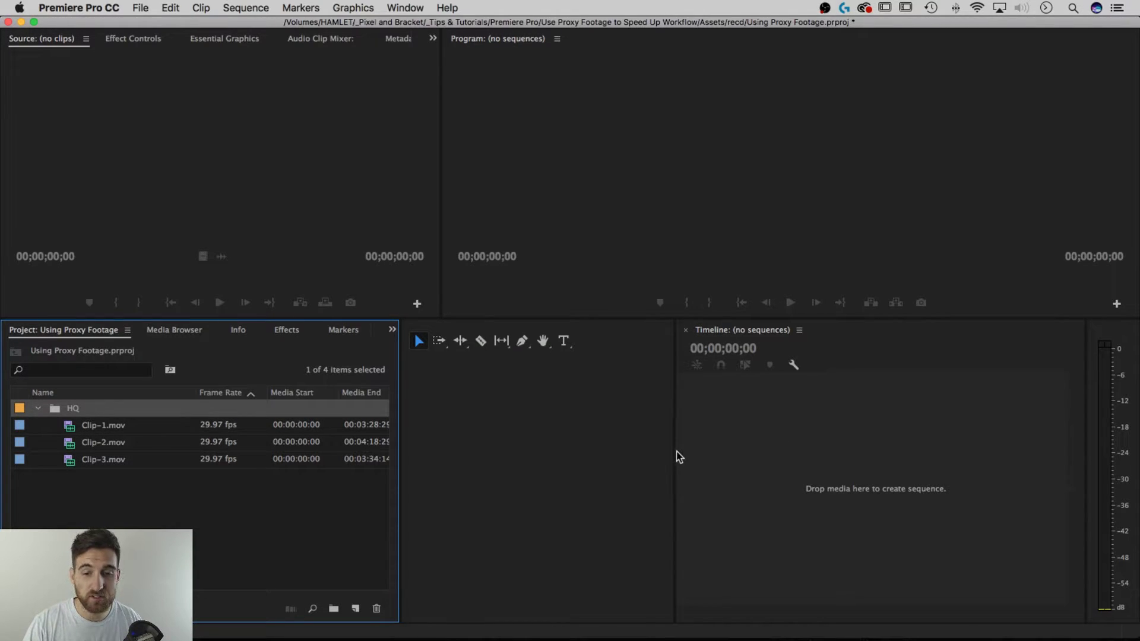
{"action": "left_click_drag", "start_coordinate": [676, 451], "coordinate": [433, 459]}
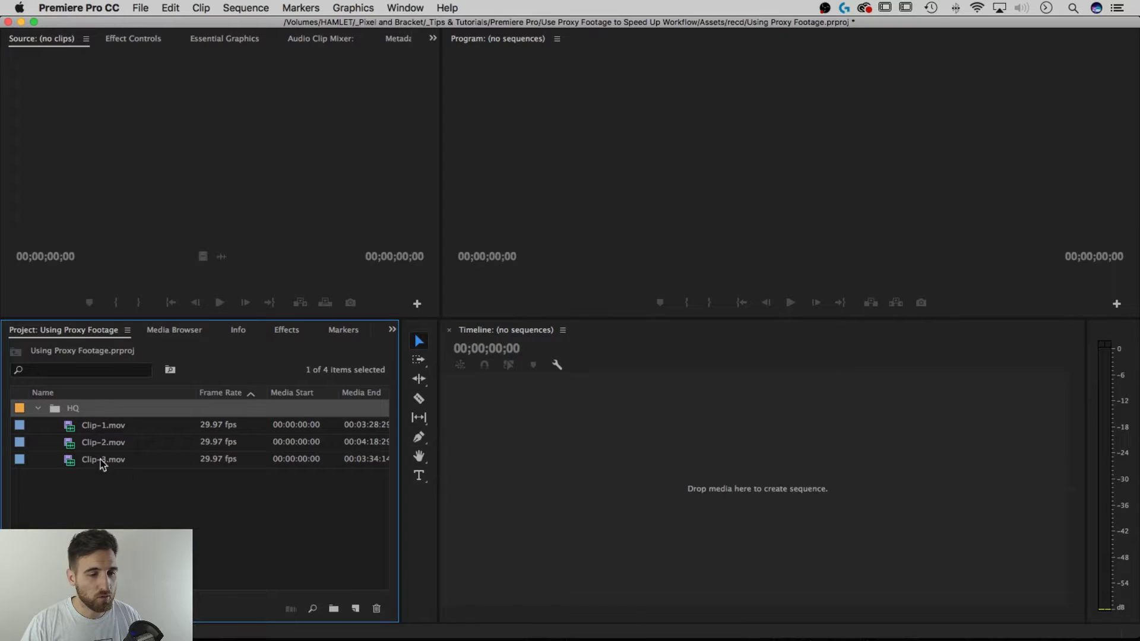
{"action": "left_click", "coordinate": [110, 428]}
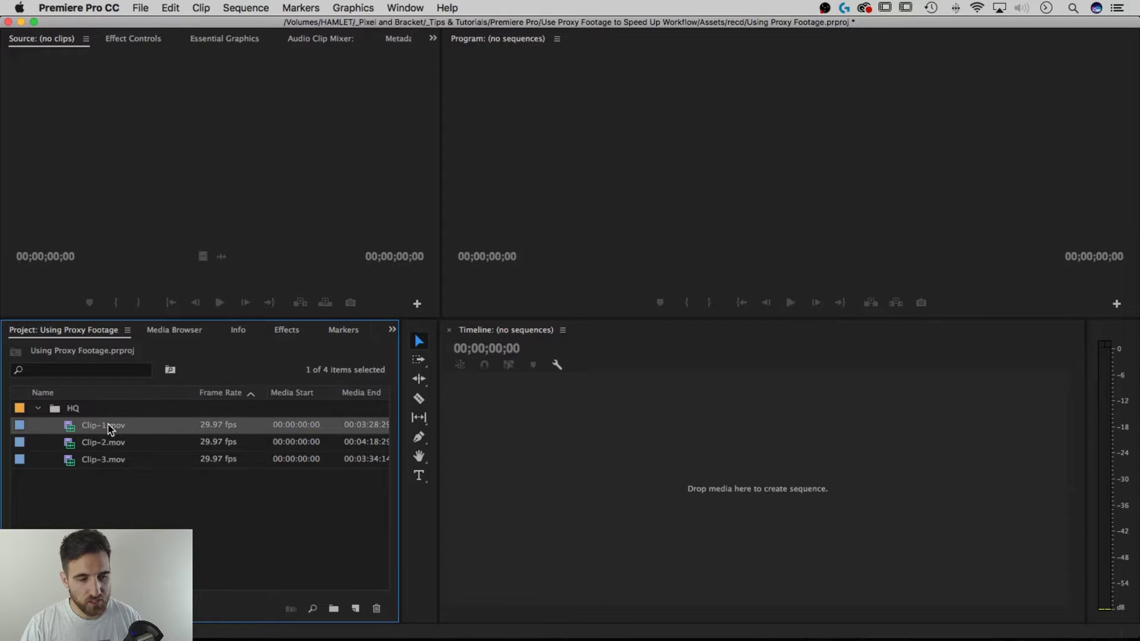
{"action": "left_click", "coordinate": [116, 461], "text": "shift"}
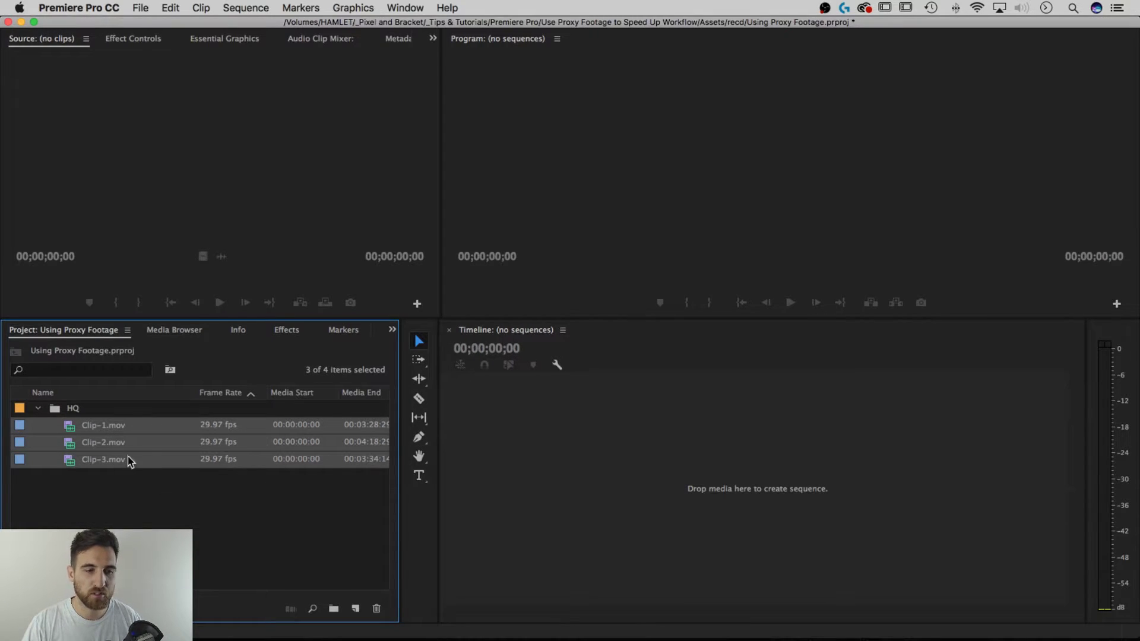
- Choose Proxy > Attach Proxies for the three selected clips and start choosing files
{"action": "right_click", "coordinate": [100, 428]}
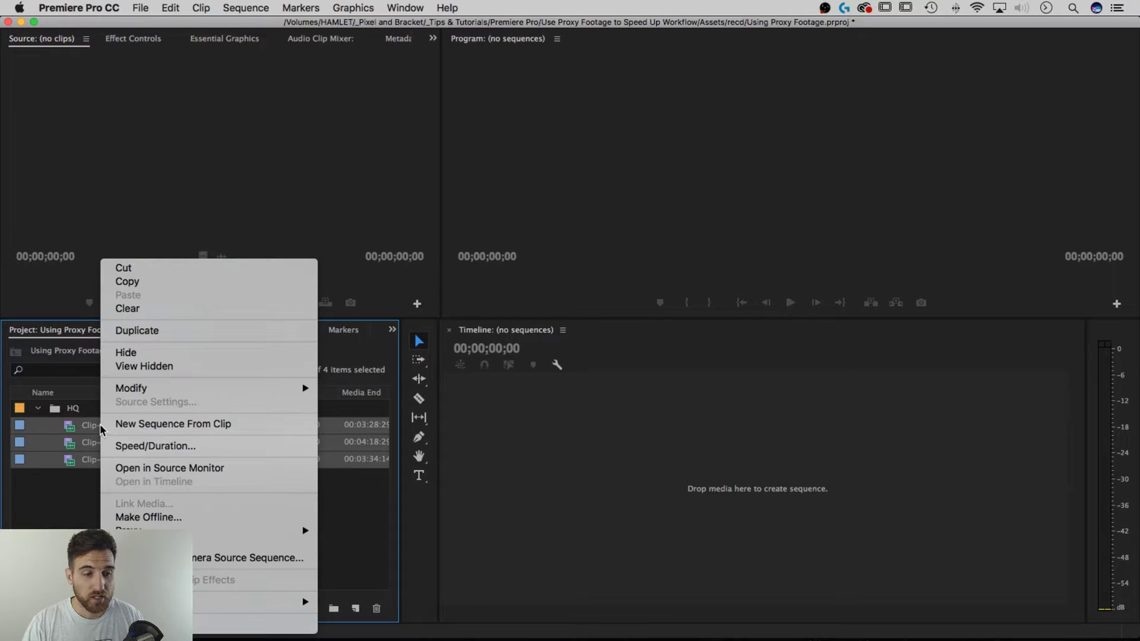
{"action": "mouse_move", "coordinate": [130, 531]}
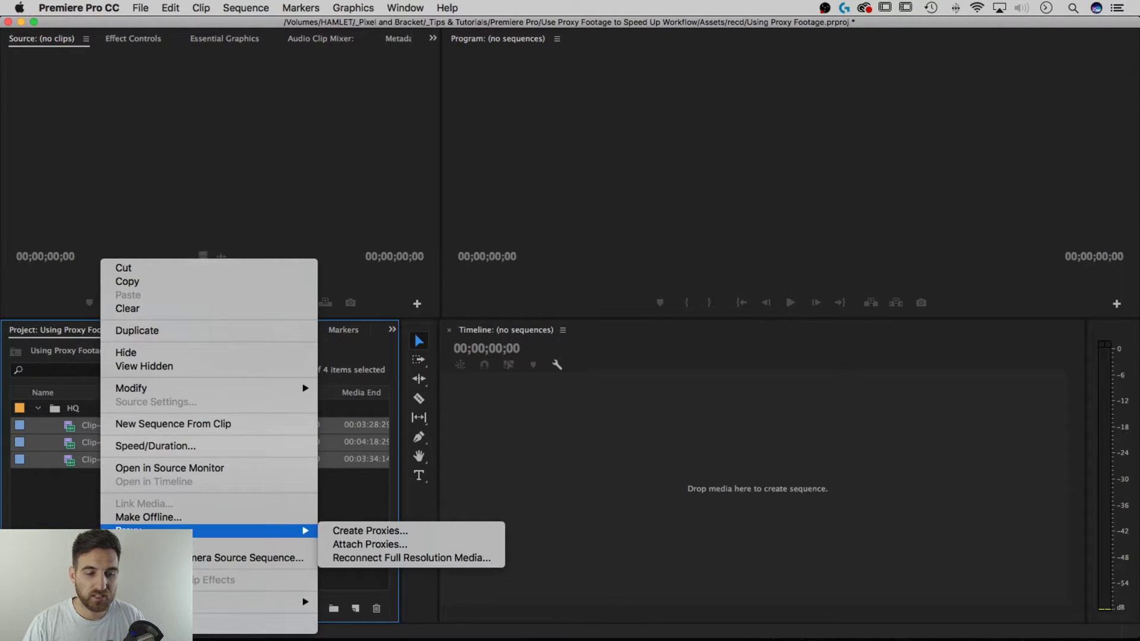
{"action": "left_click", "coordinate": [368, 543]}
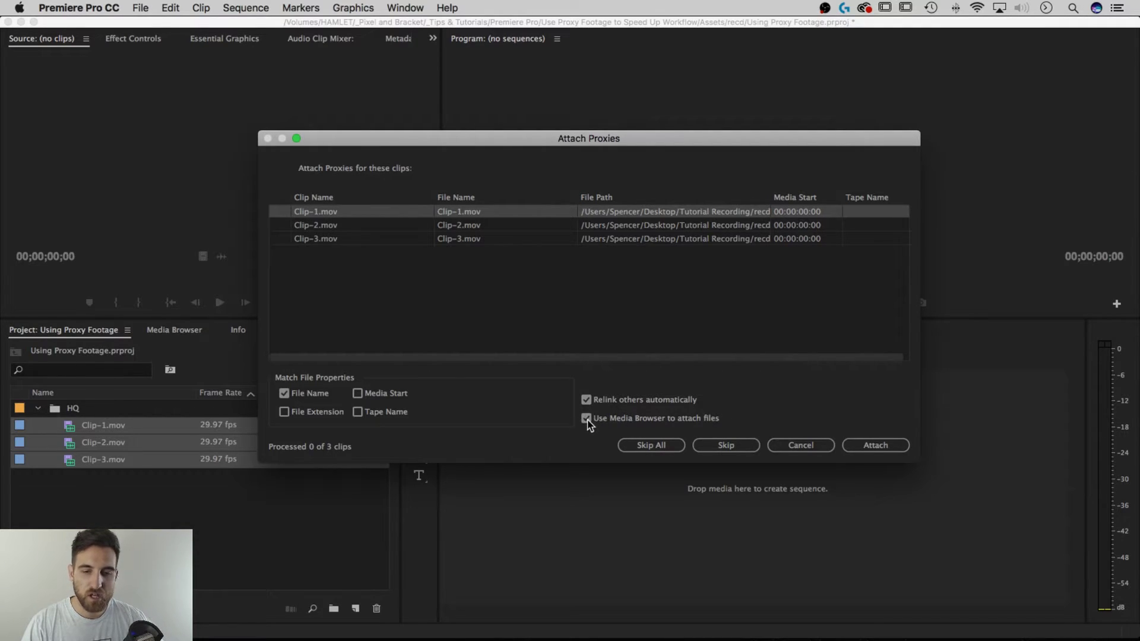
{"action": "left_click", "coordinate": [882, 447]}
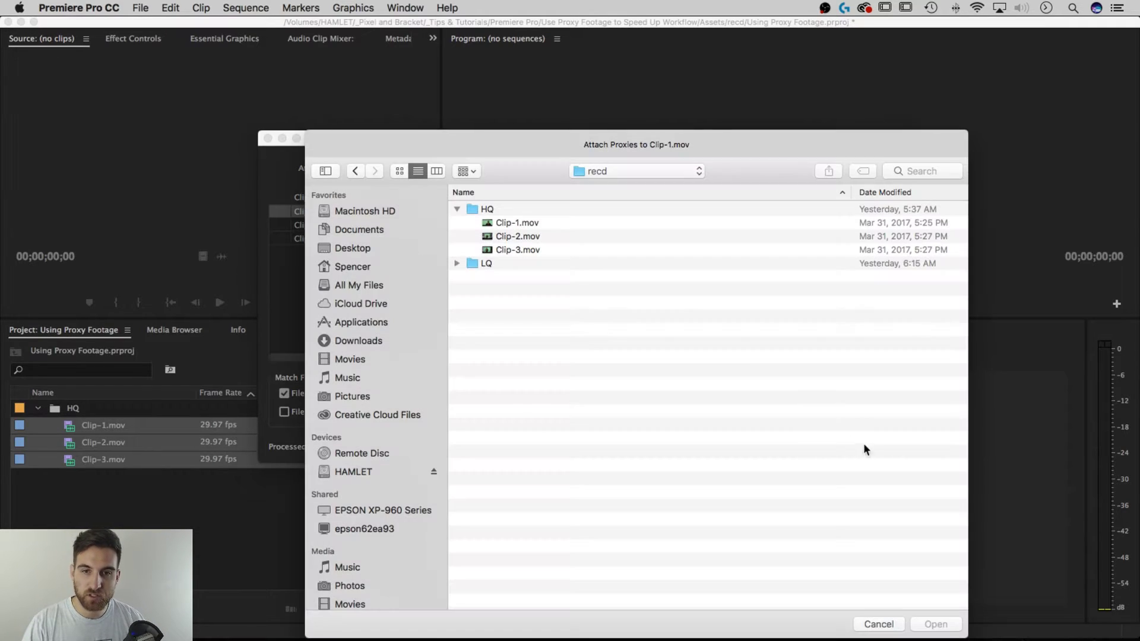
- Cancel the file chooser and restart attaching proxies with the Media Browser option
{"action": "left_click_drag", "start_coordinate": [700, 123], "coordinate": [575, 56]}
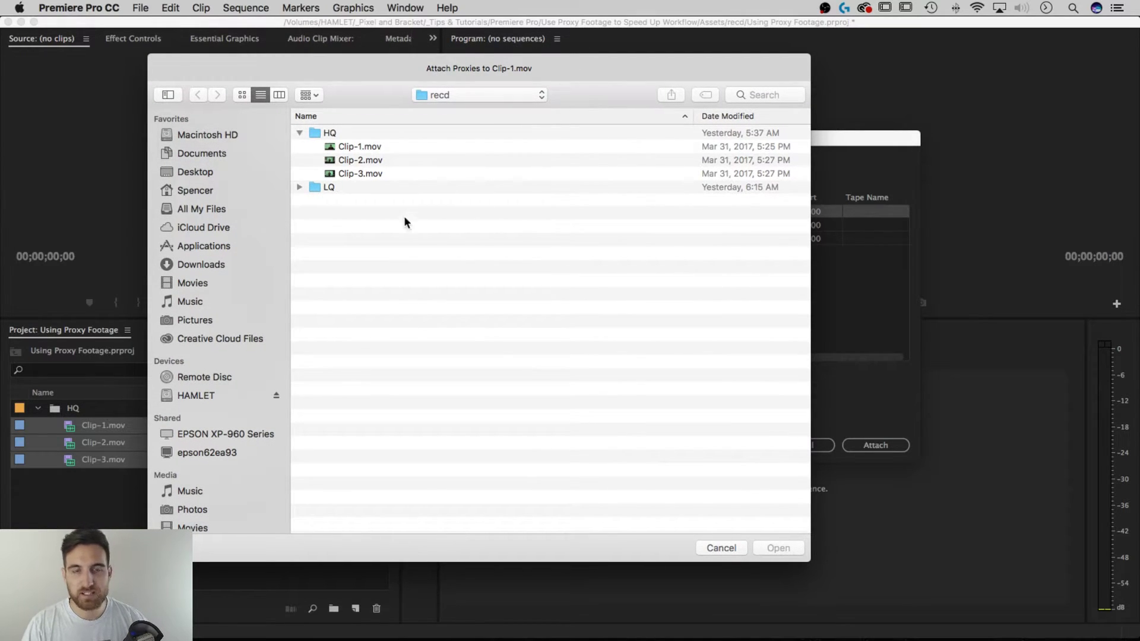
{"action": "left_click", "coordinate": [721, 548]}
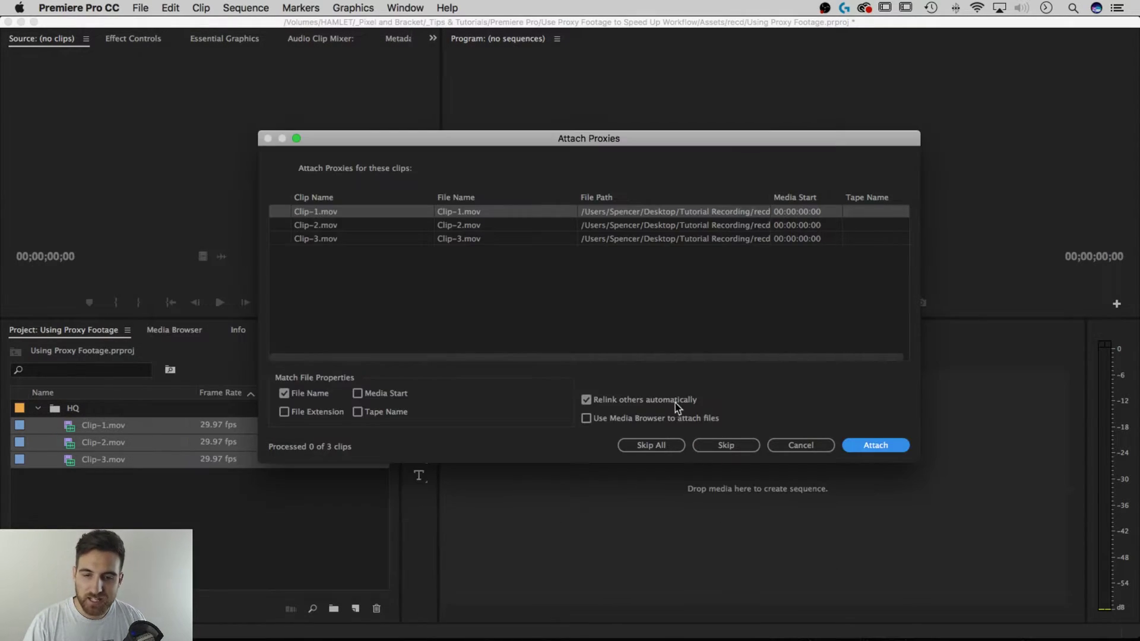
{"action": "left_click", "coordinate": [587, 419]}
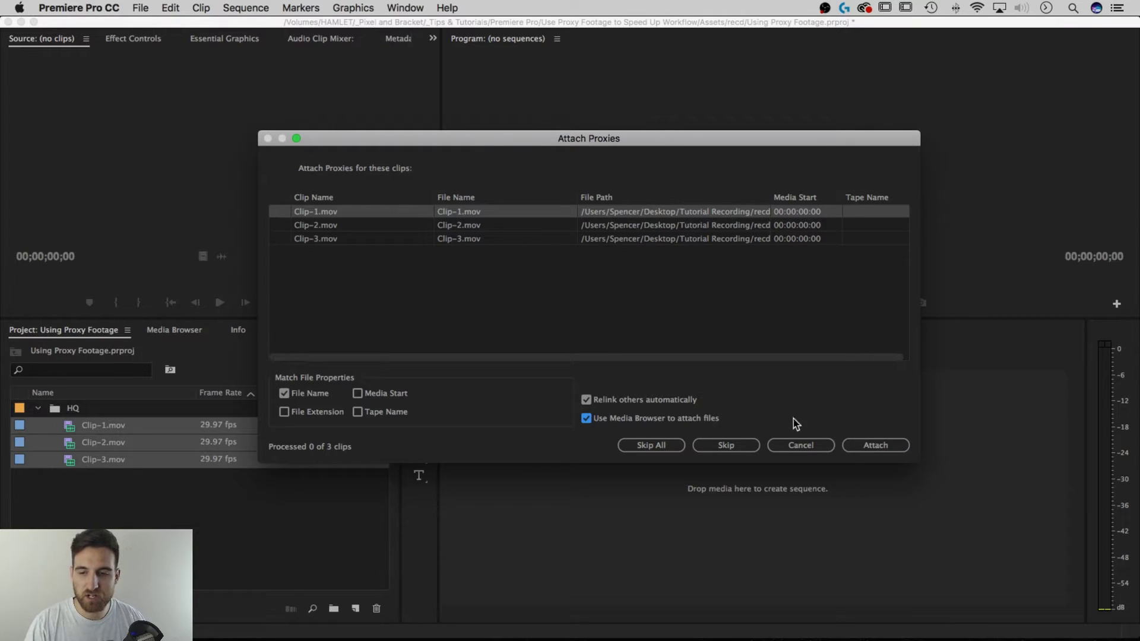
{"action": "left_click", "coordinate": [877, 445]}
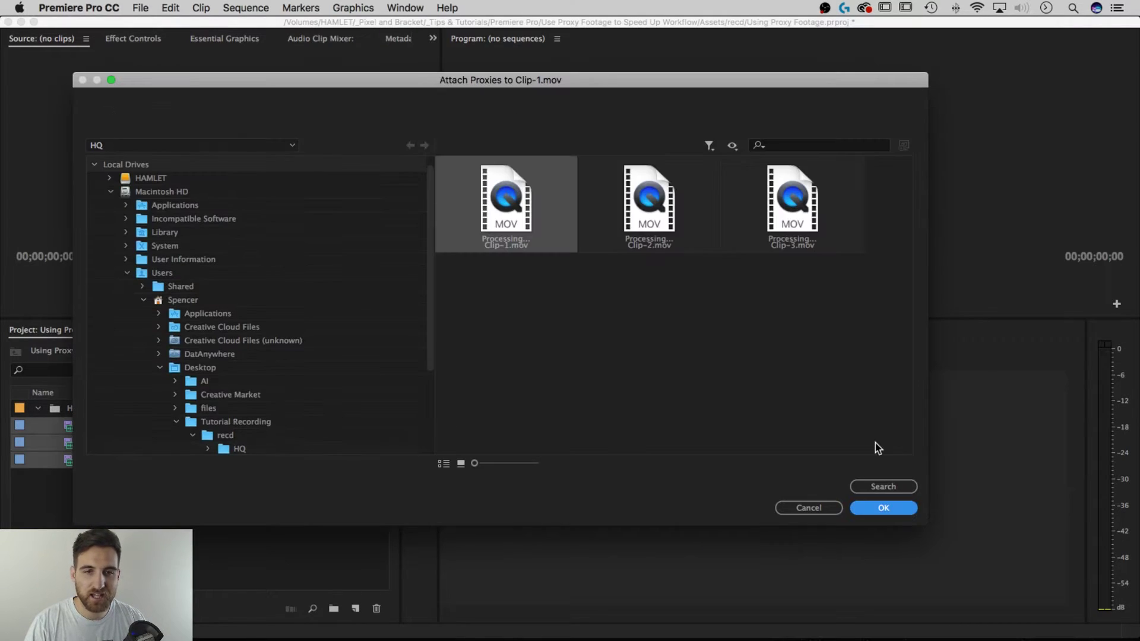
- Browse Macintosh HD down to the recd folder in the proxy browser
{"action": "left_click_drag", "start_coordinate": [576, 82], "coordinate": [612, 95]}
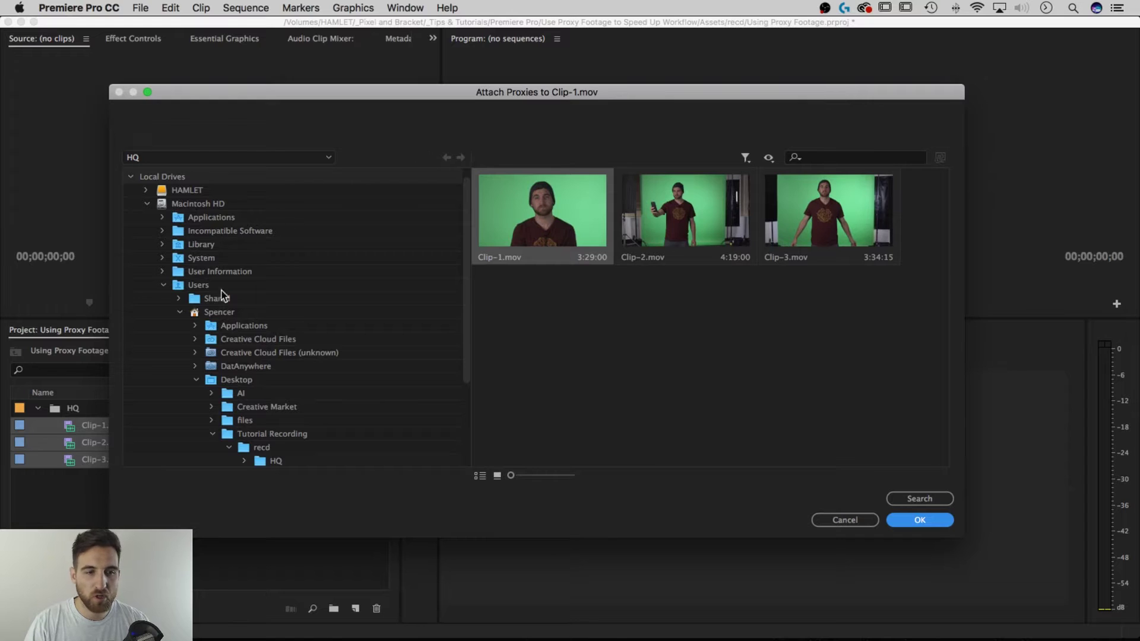
{"action": "left_click", "coordinate": [147, 204]}
{"action": "left_click", "coordinate": [165, 216]}
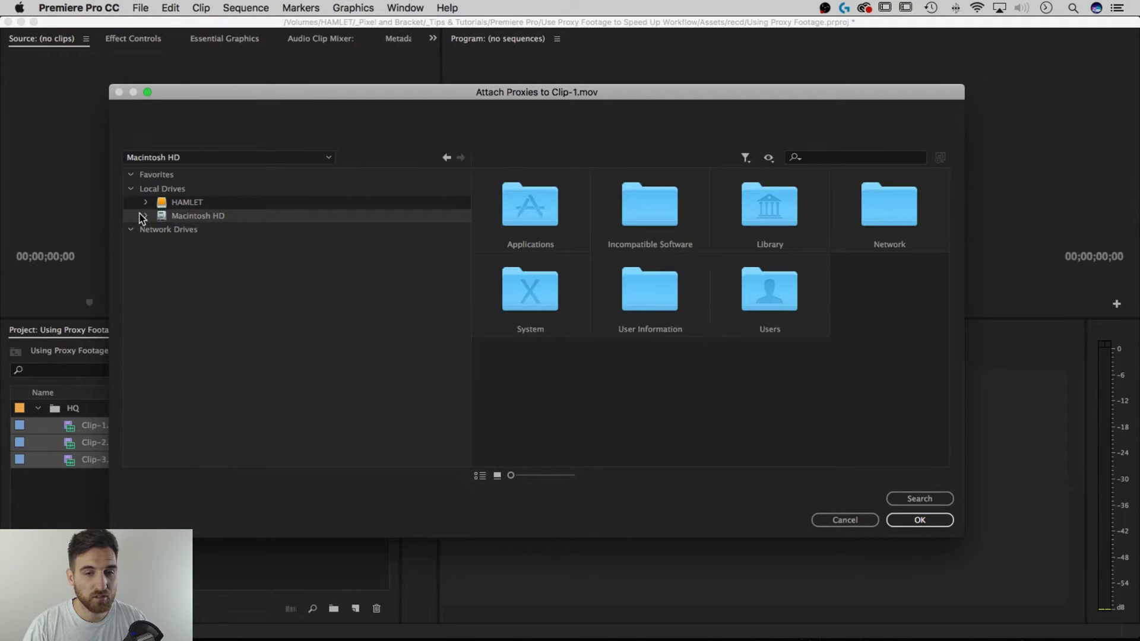
{"action": "left_click", "coordinate": [147, 216]}
{"action": "scroll", "coordinate": [208, 320], "scroll_direction": "down", "scroll_amount": 3}
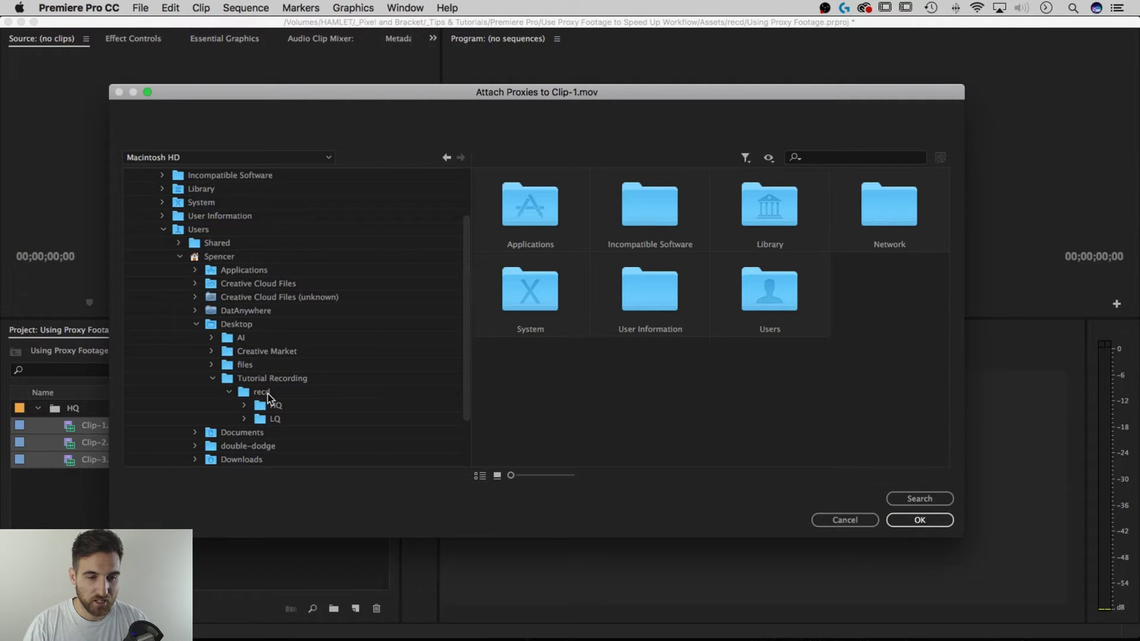
{"action": "left_click", "coordinate": [268, 394]}
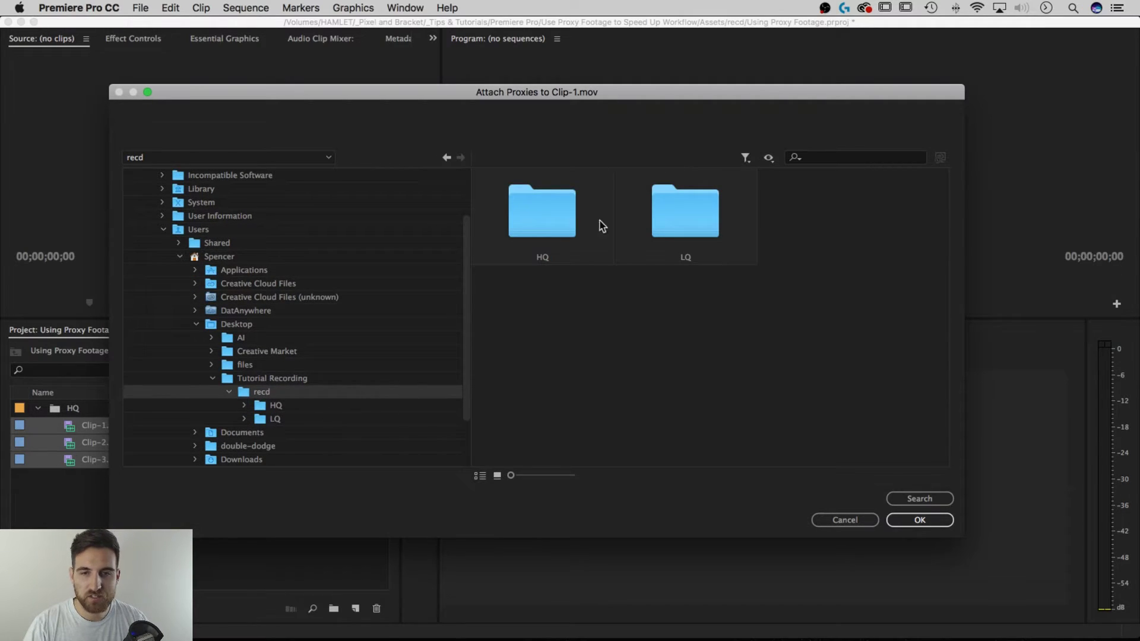
- Open the LQ folder and attach Clip-1.mp4 as the proxy, confirming with OK
{"action": "left_click_drag", "start_coordinate": [587, 96], "coordinate": [590, 283]}
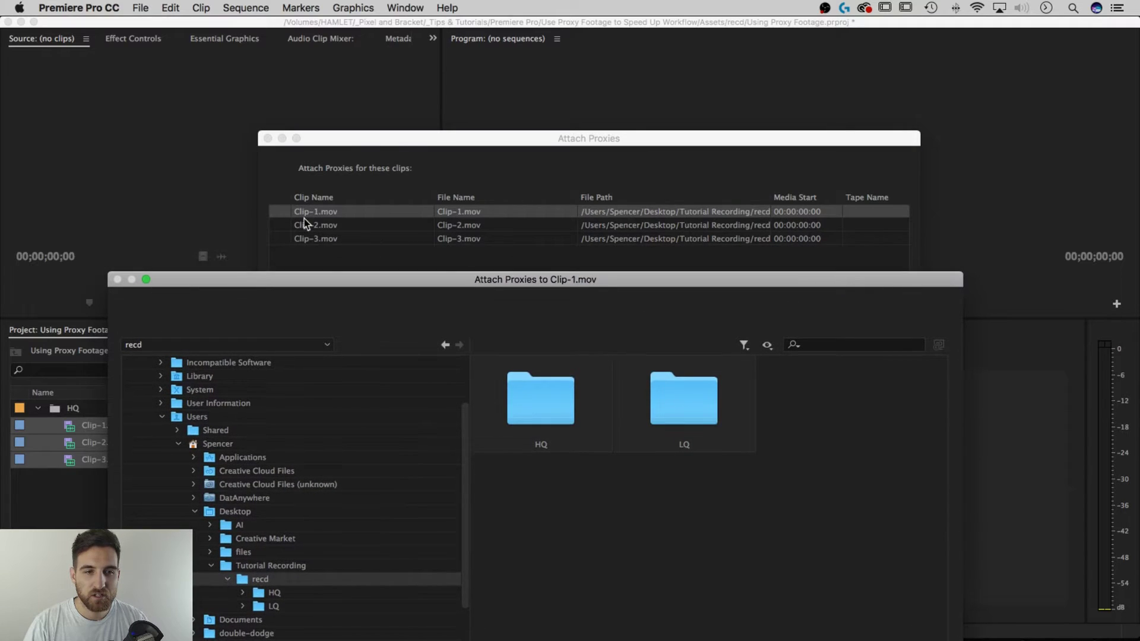
{"action": "left_click_drag", "start_coordinate": [523, 289], "coordinate": [547, 107]}
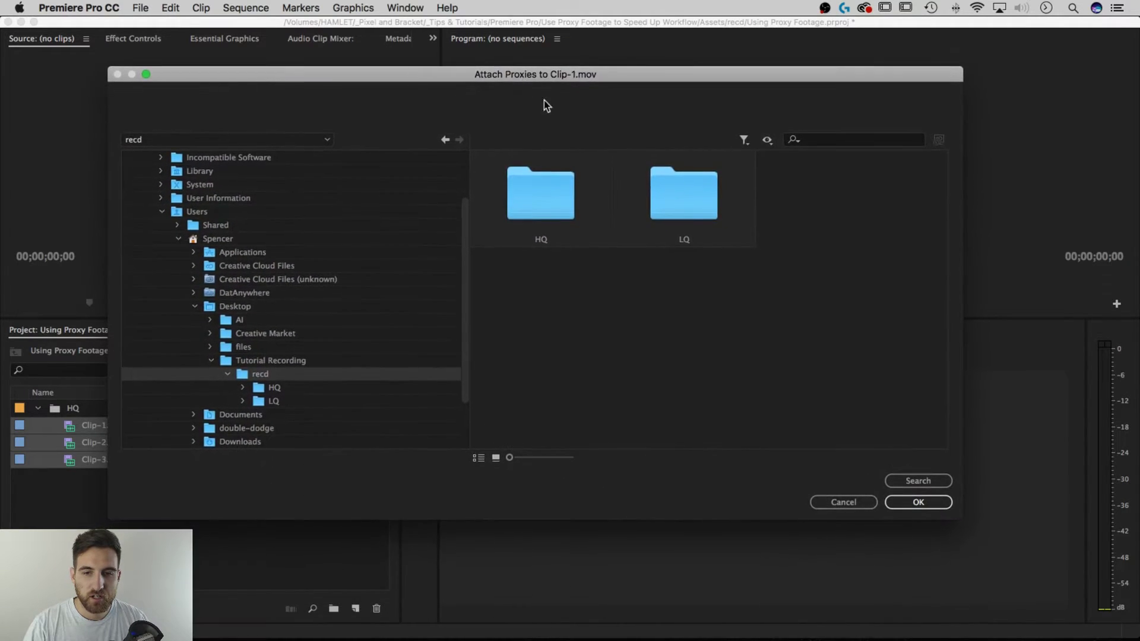
{"action": "double_click", "coordinate": [670, 188]}
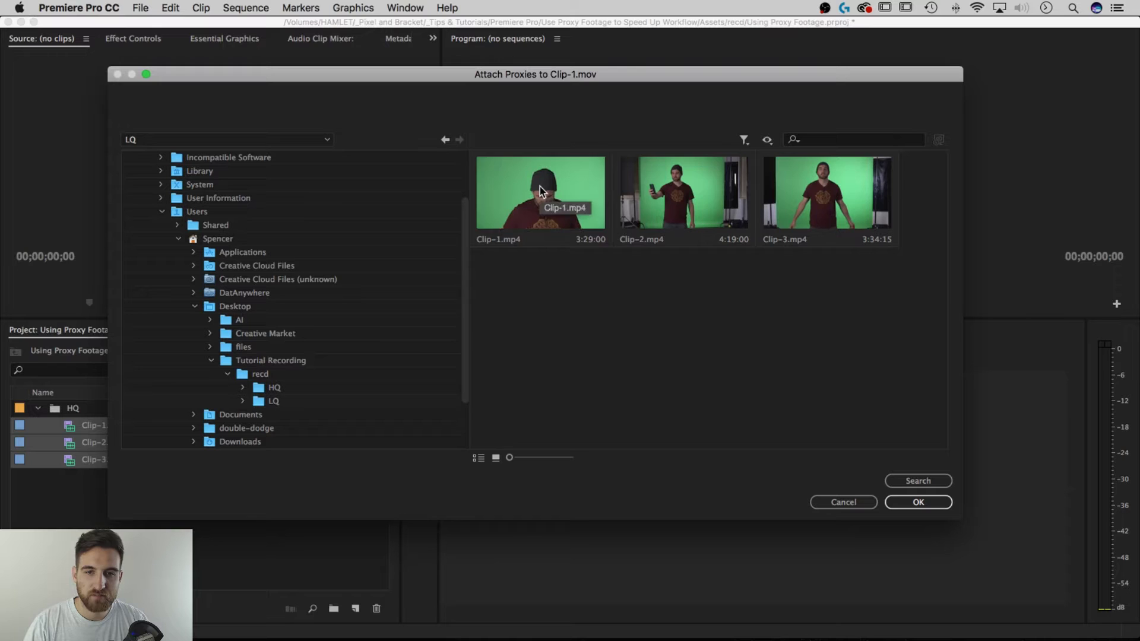
{"action": "left_click", "coordinate": [540, 188]}
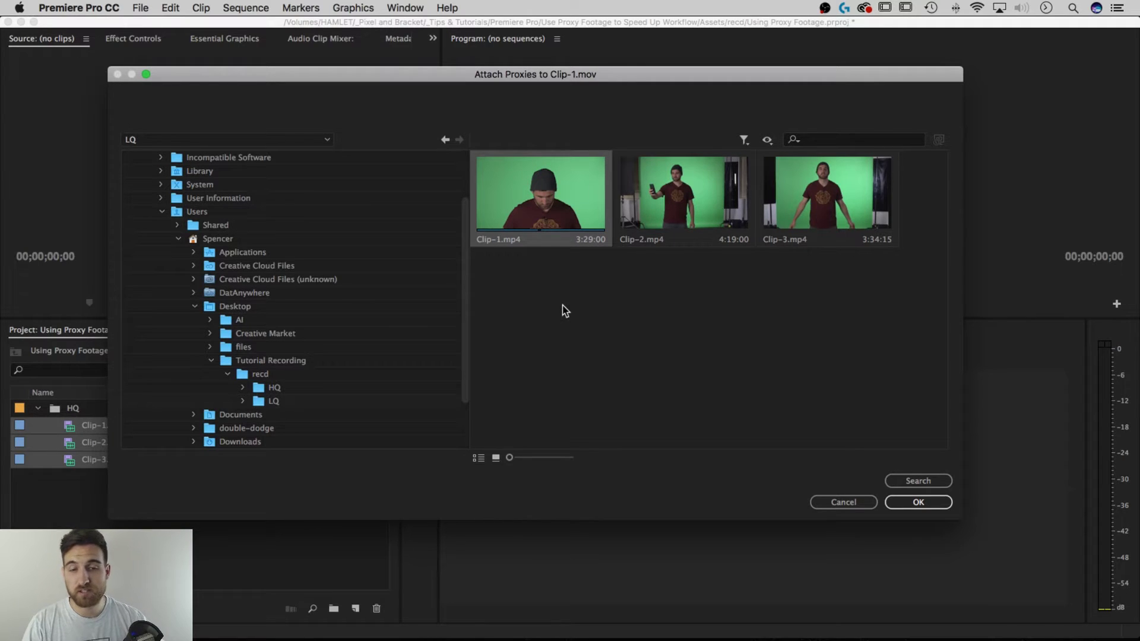
{"action": "left_click", "coordinate": [924, 502]}
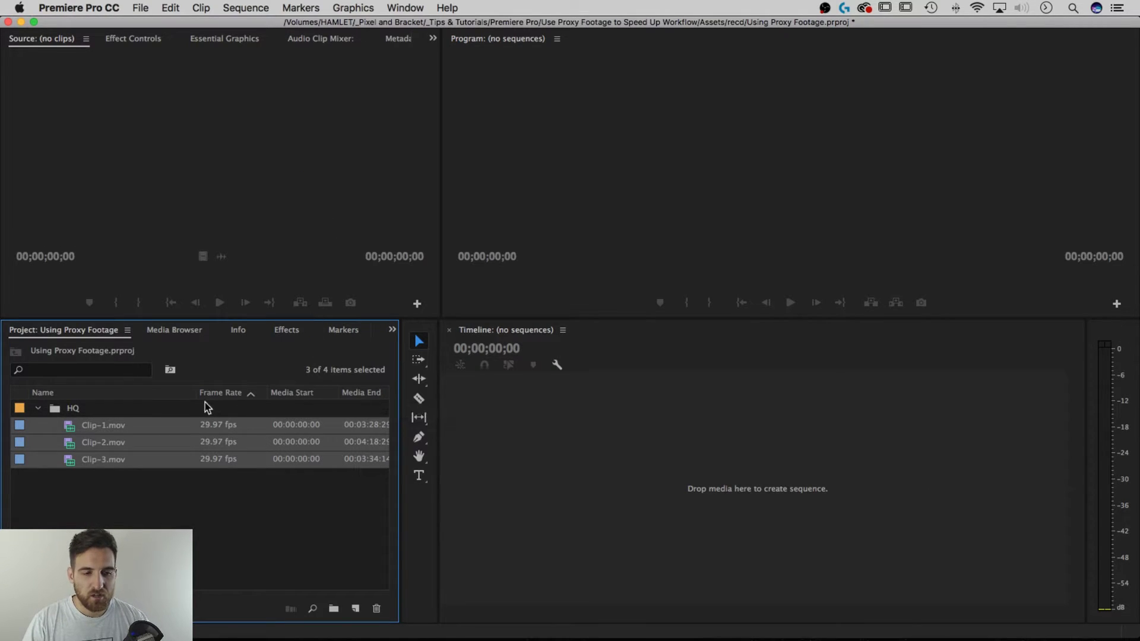
- Check Proxy under Premiere Pro Project Metadata in Metadata Display to show it as a column
{"action": "mouse_move", "coordinate": [234, 470]}
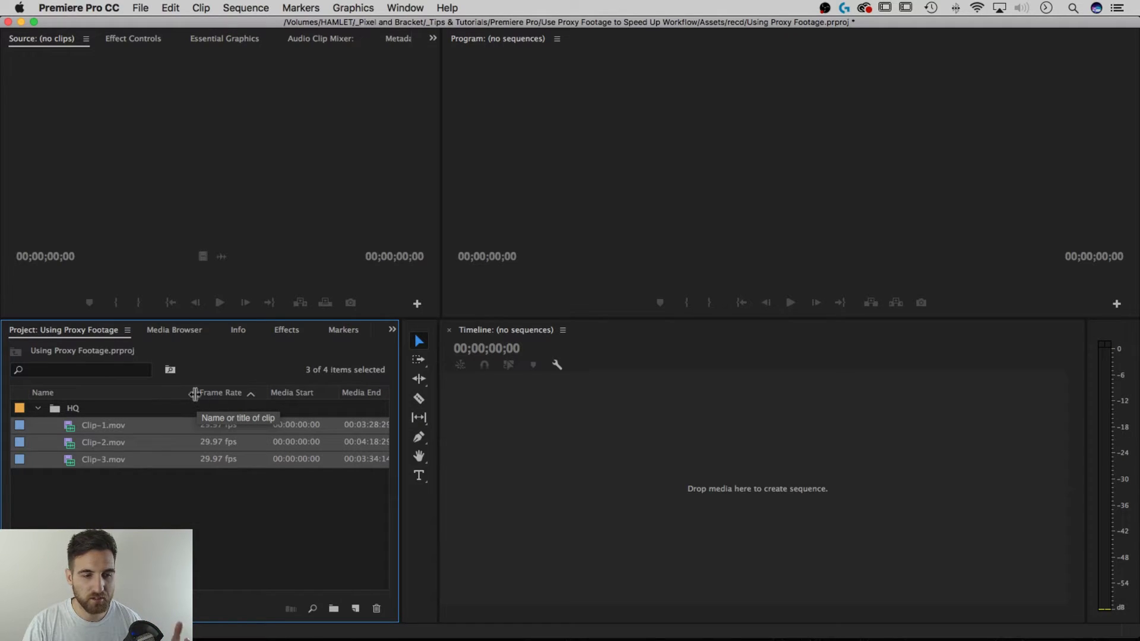
{"action": "right_click", "coordinate": [177, 392]}
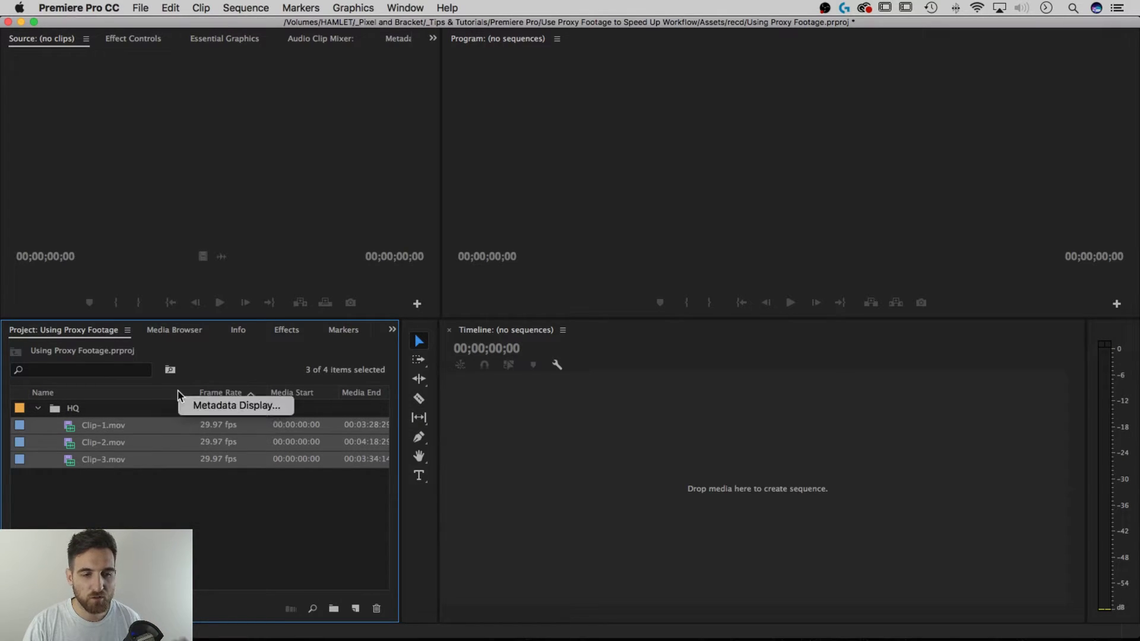
{"action": "left_click", "coordinate": [206, 406]}
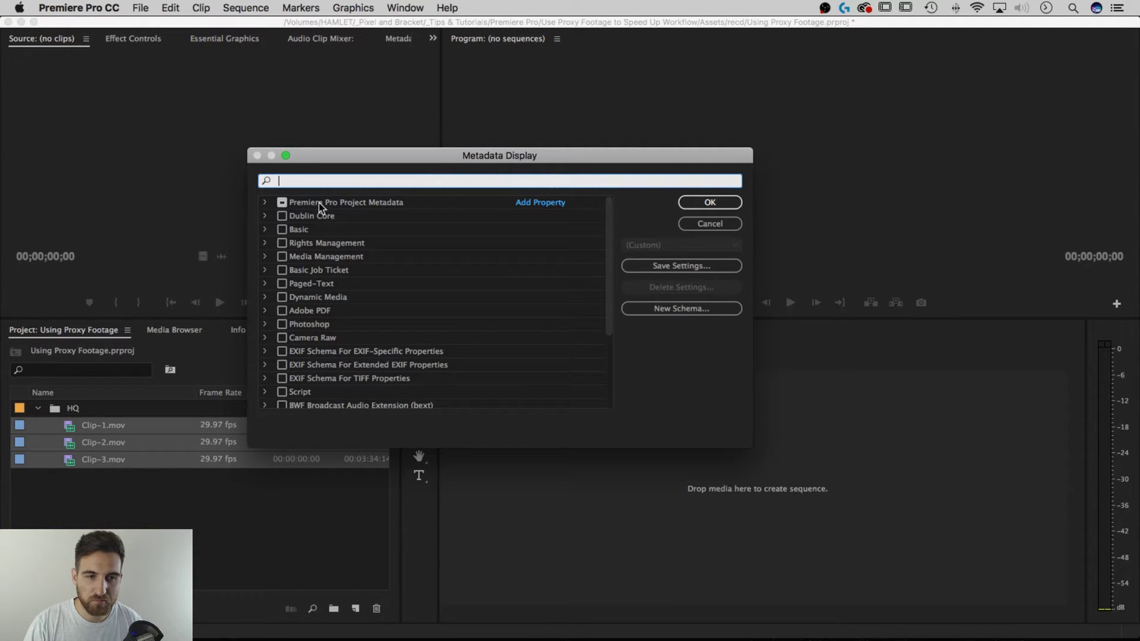
{"action": "left_click", "coordinate": [266, 203]}
{"action": "scroll", "coordinate": [372, 230], "scroll_direction": "down", "scroll_amount": 1}
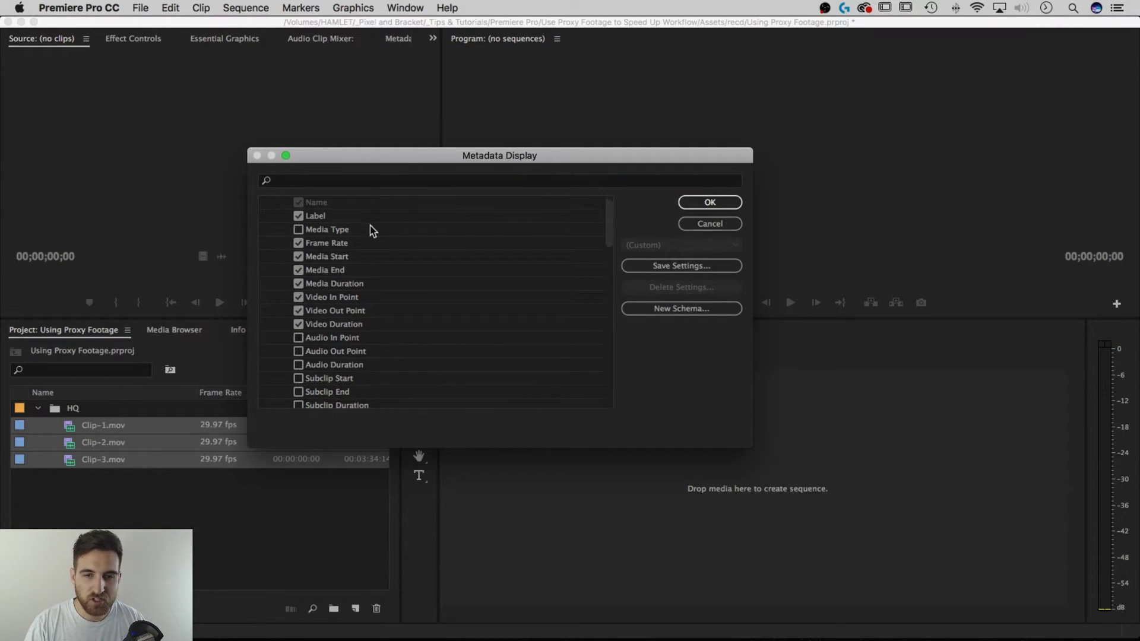
{"action": "scroll", "coordinate": [373, 231], "scroll_direction": "down", "scroll_amount": 15}
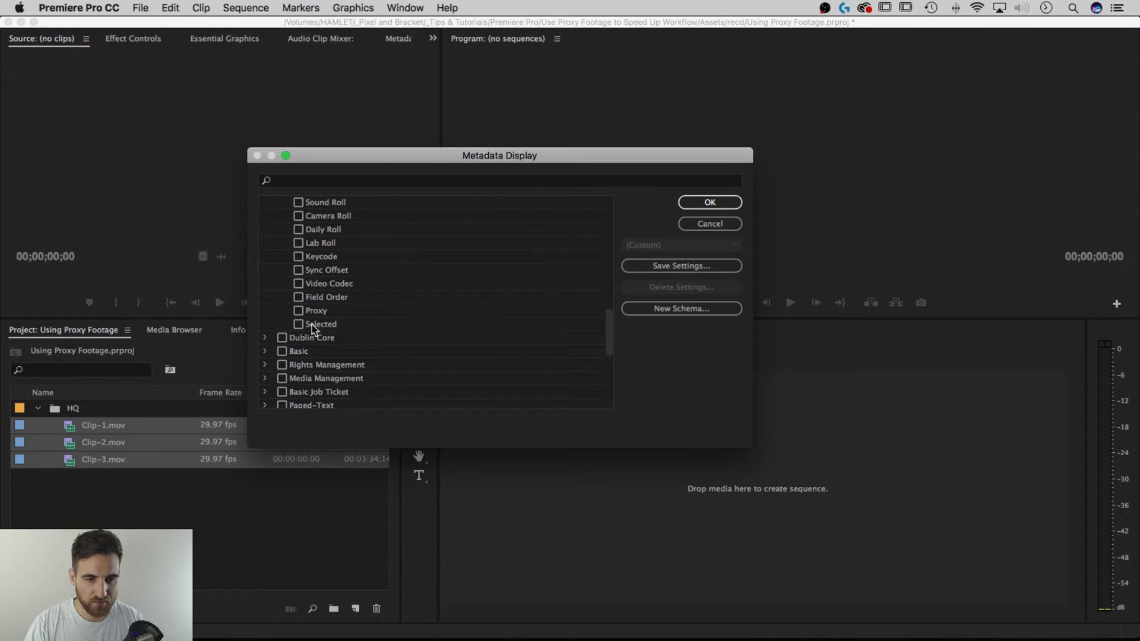
{"action": "left_click", "coordinate": [299, 312]}
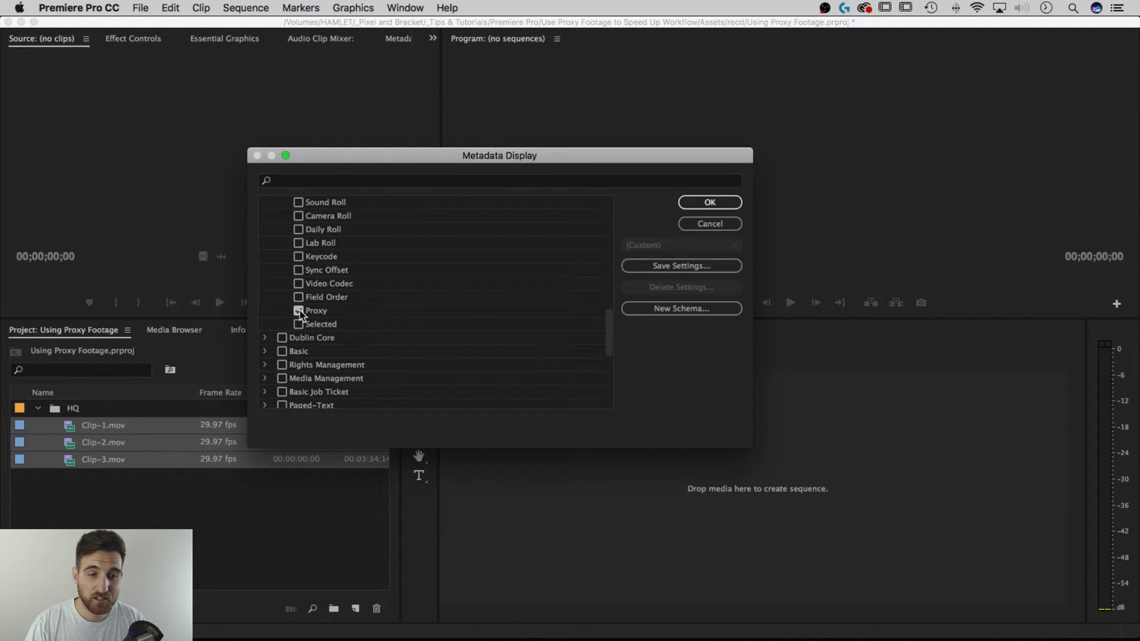
{"action": "left_click", "coordinate": [703, 205]}
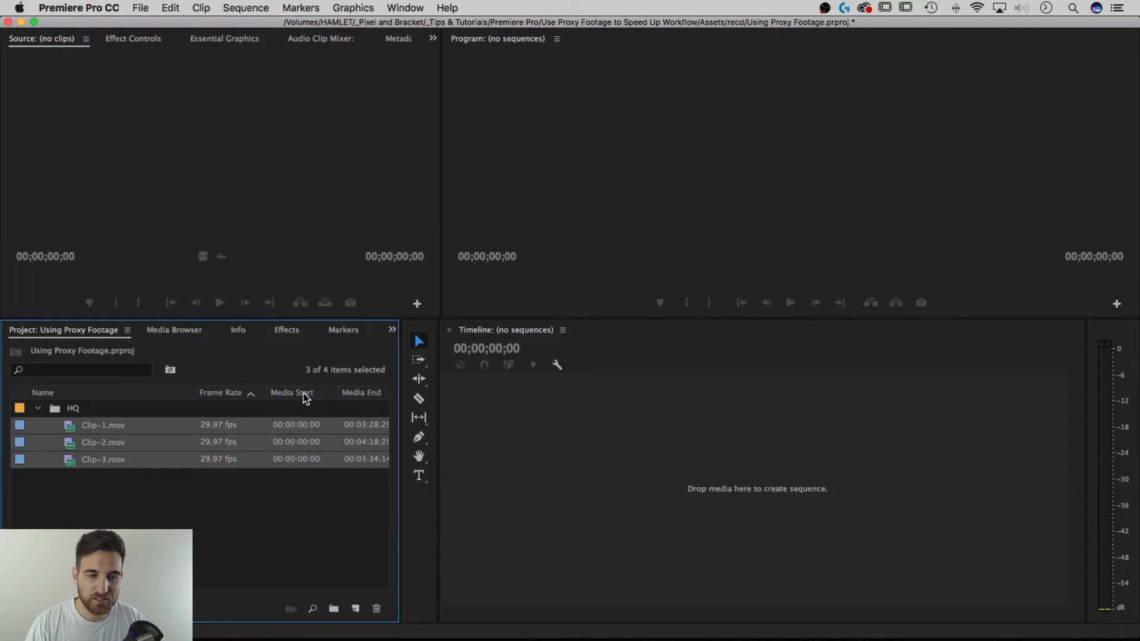
- Move the Proxy column next to Name, then restore the Project and Timeline panel widths
{"action": "left_click_drag", "start_coordinate": [403, 398], "coordinate": [959, 397]}
{"action": "scroll", "coordinate": [889, 406], "scroll_direction": "right", "scroll_amount": 2}
{"action": "scroll", "coordinate": [889, 406], "scroll_direction": "right", "scroll_amount": 10}
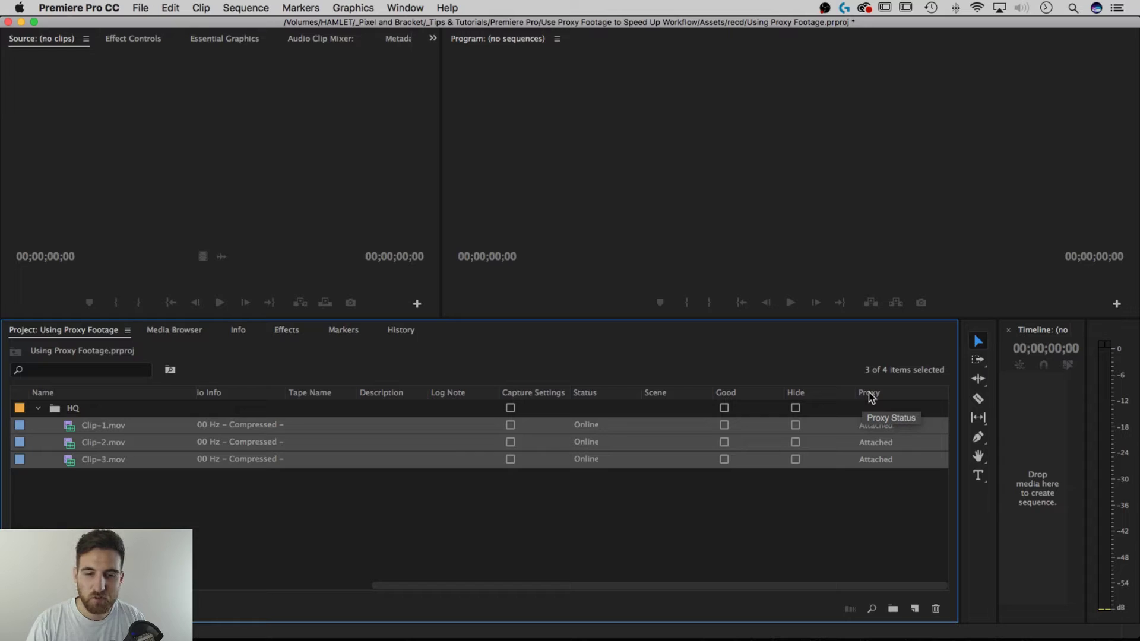
{"action": "mouse_move", "coordinate": [868, 396]}
{"action": "left_mouse_down"}
{"action": "mouse_move", "coordinate": [690, 406]}
{"action": "mouse_move", "coordinate": [84, 392]}
{"action": "mouse_move", "coordinate": [202, 392]}
{"action": "left_mouse_up"}
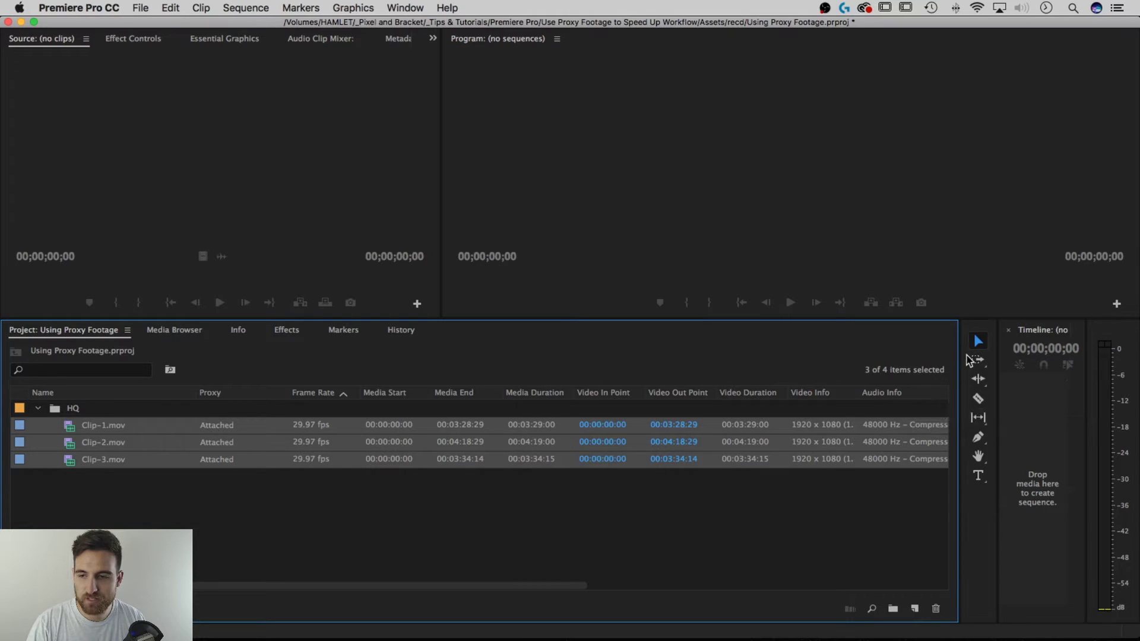
{"action": "left_click_drag", "start_coordinate": [960, 361], "coordinate": [310, 374]}
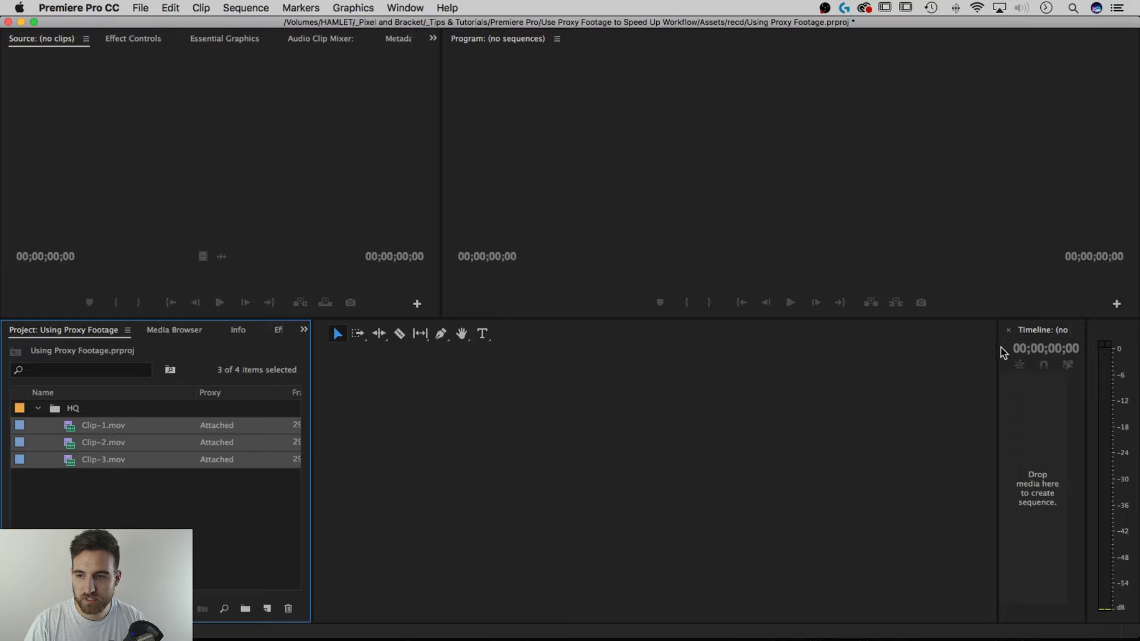
{"action": "left_click_drag", "start_coordinate": [1003, 353], "coordinate": [343, 374]}
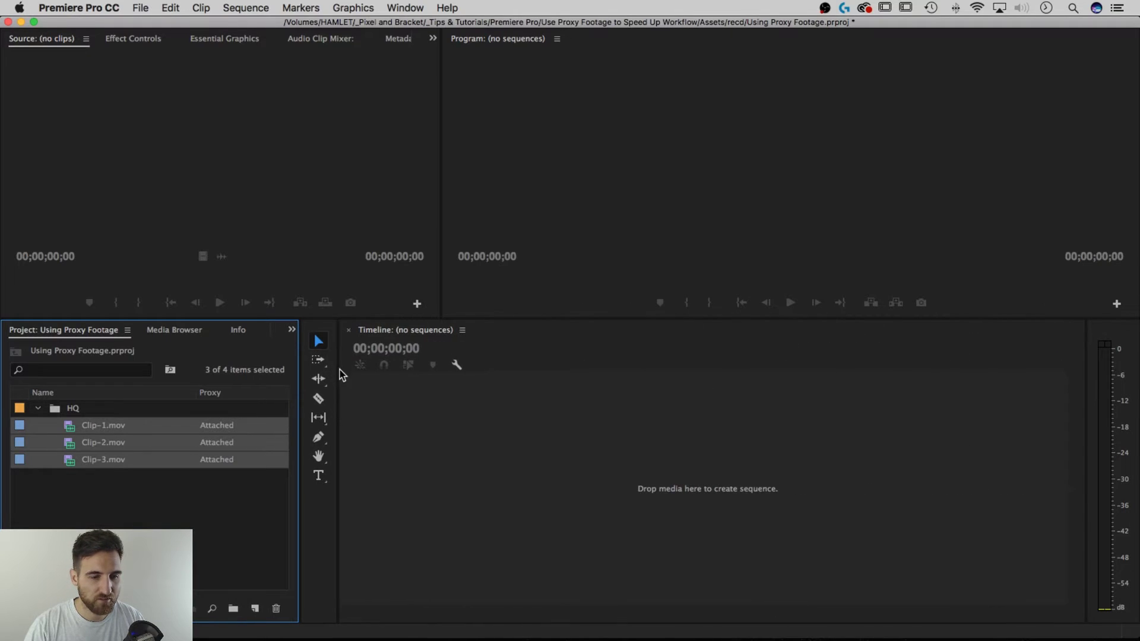
{"action": "left_click_drag", "start_coordinate": [196, 394], "coordinate": [139, 395]}
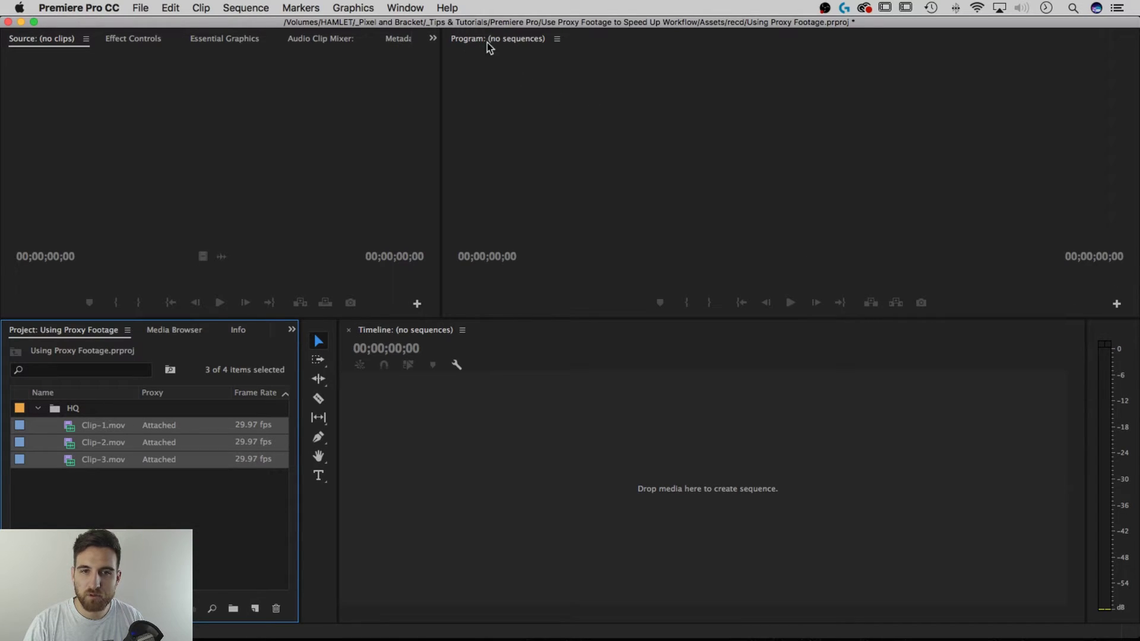
- Drop Clip-1.mov through Clip-3.mov on New Item to build sequence Clip-1, then scrub it
{"action": "left_click", "coordinate": [77, 498]}
{"action": "left_click", "coordinate": [95, 428]}
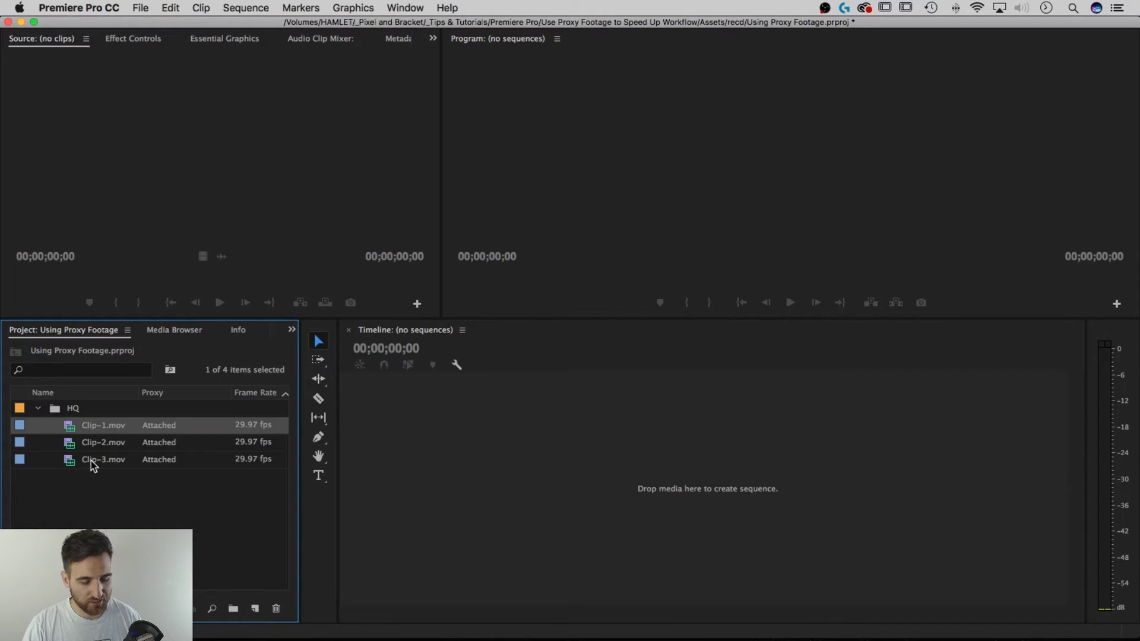
{"action": "left_click", "coordinate": [92, 465], "text": "shift"}
{"action": "left_click_drag", "start_coordinate": [98, 430], "coordinate": [255, 610]}
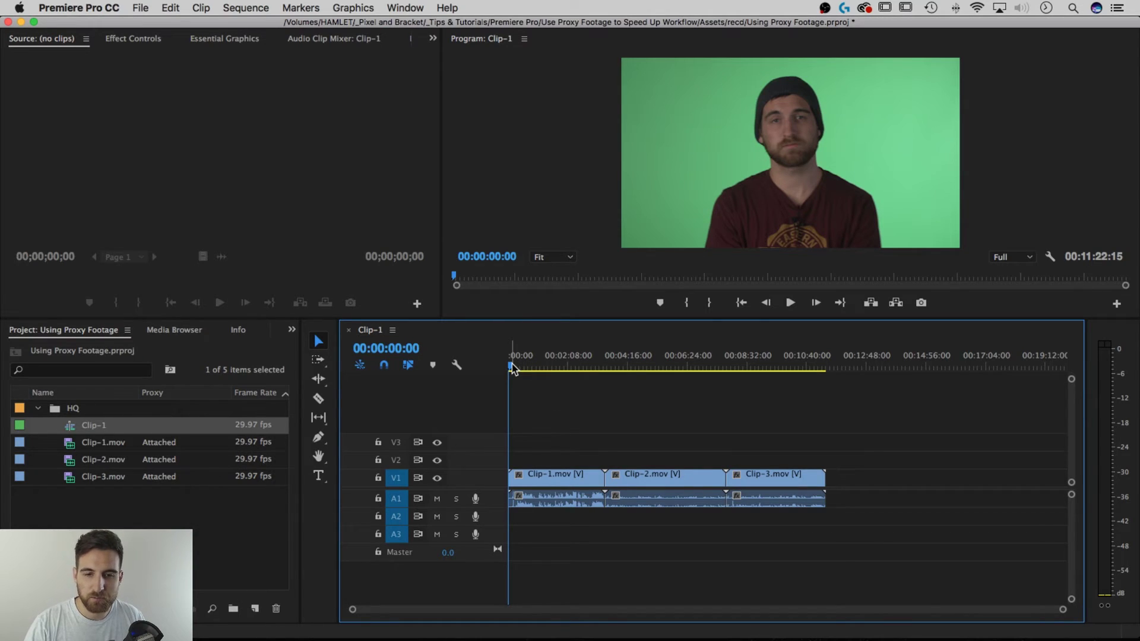
{"action": "left_click_drag", "start_coordinate": [512, 365], "coordinate": [494, 389]}
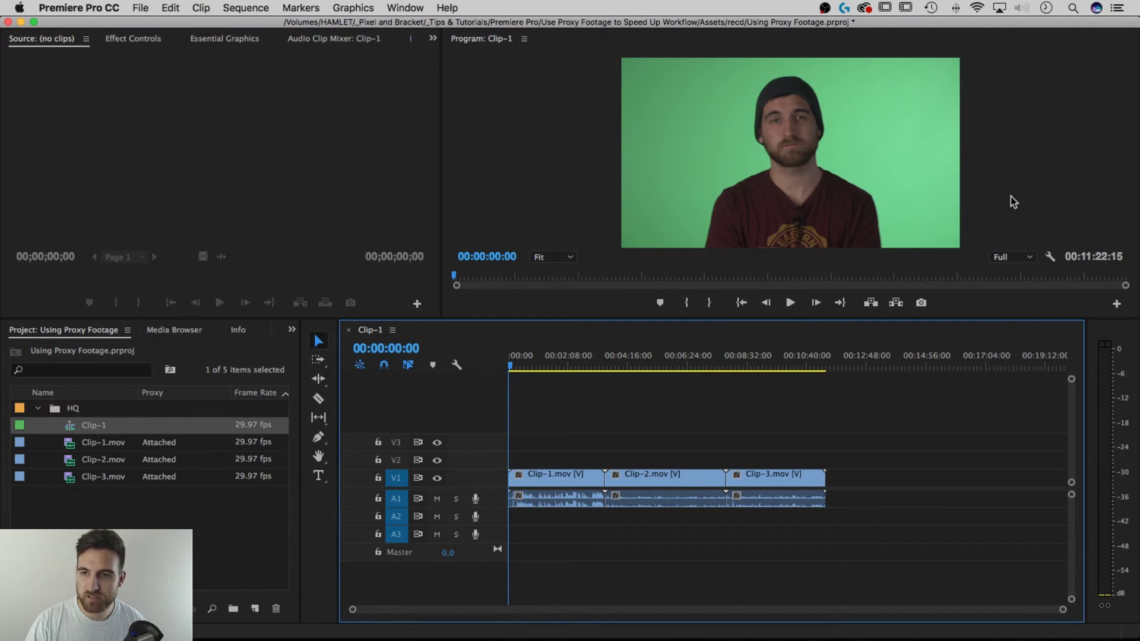
- Add the Toggle Proxies button to the Program monitor's button bar via the Button Editor
{"action": "left_click", "coordinate": [1117, 304]}
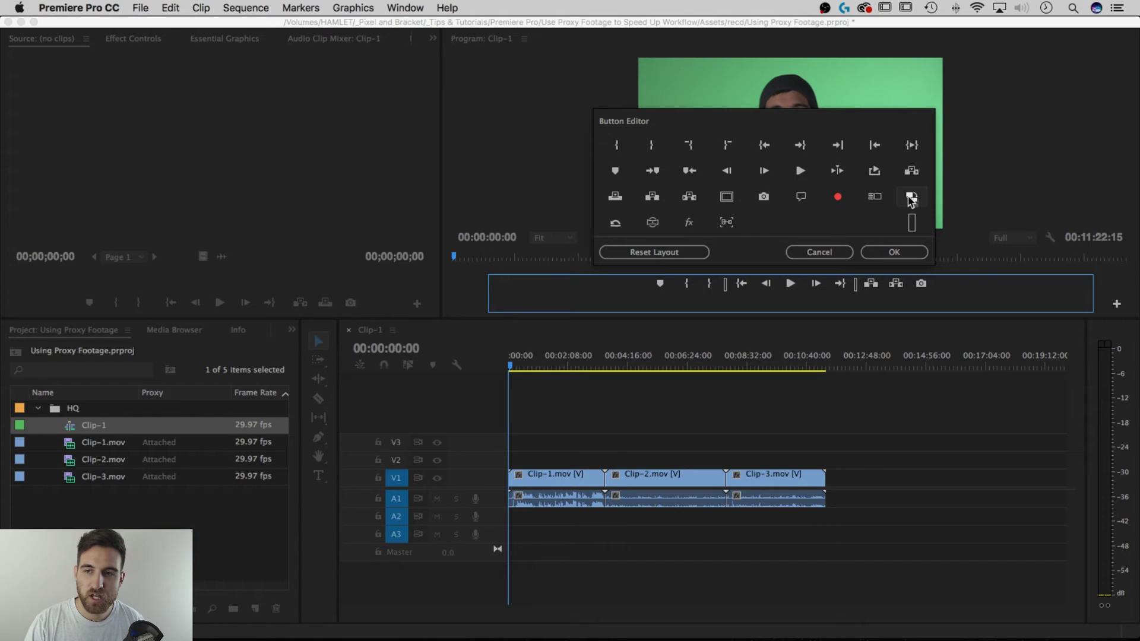
{"action": "left_click_drag", "start_coordinate": [930, 204], "coordinate": [806, 300]}
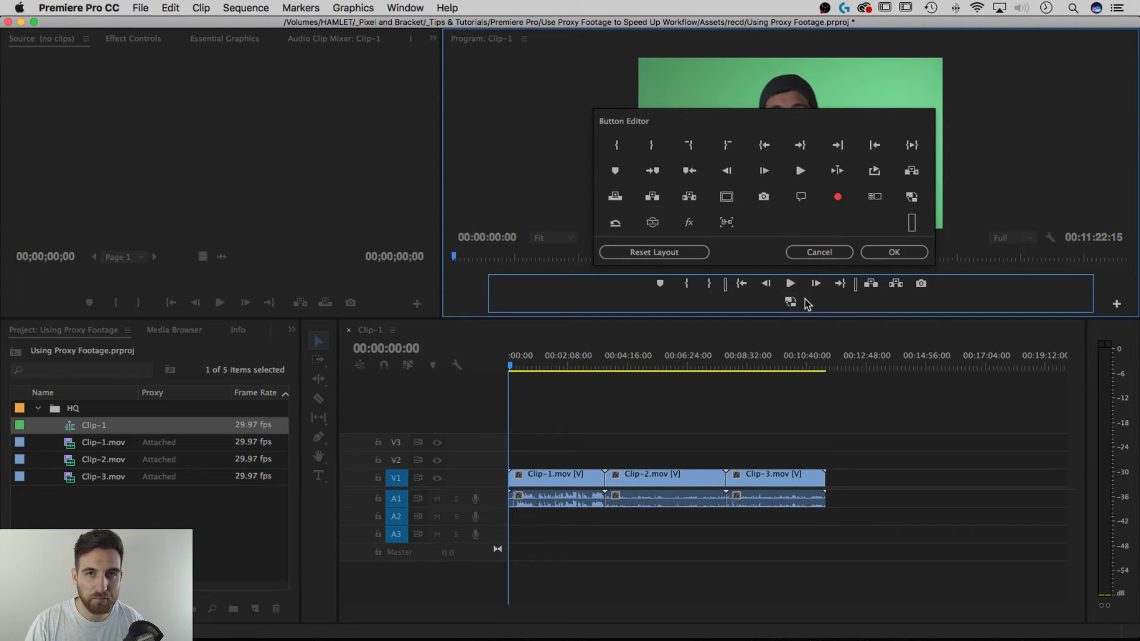
{"action": "left_click", "coordinate": [891, 252]}
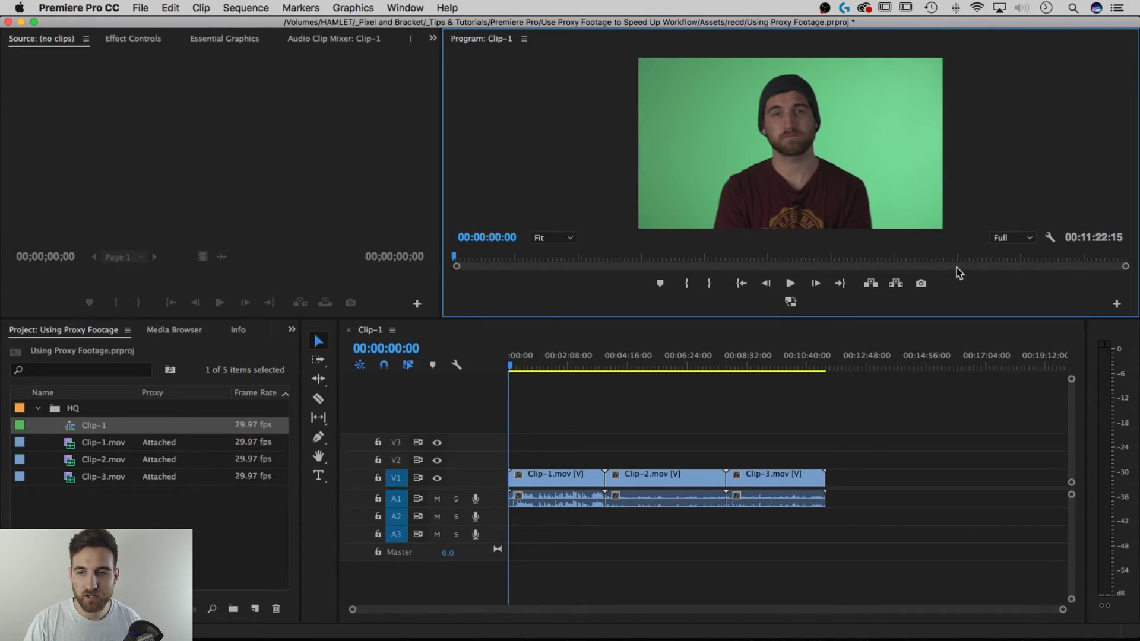
- Park the playhead at 00:00:35:04 and toggle proxy playback on and off, ending off
{"action": "left_click", "coordinate": [790, 303]}
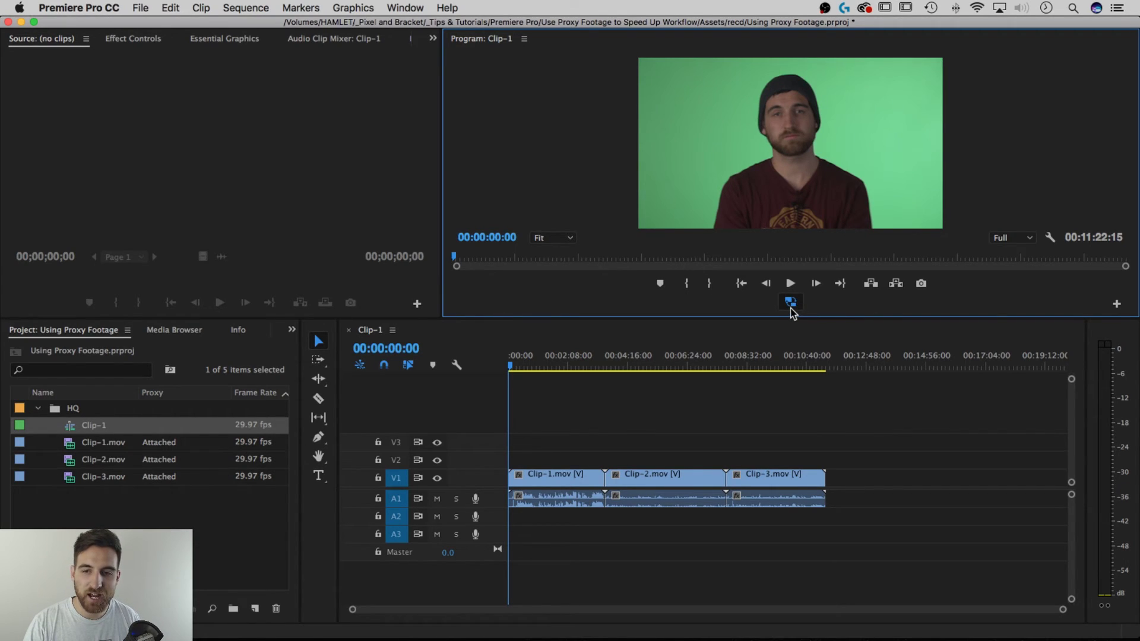
{"action": "left_click", "coordinate": [525, 366]}
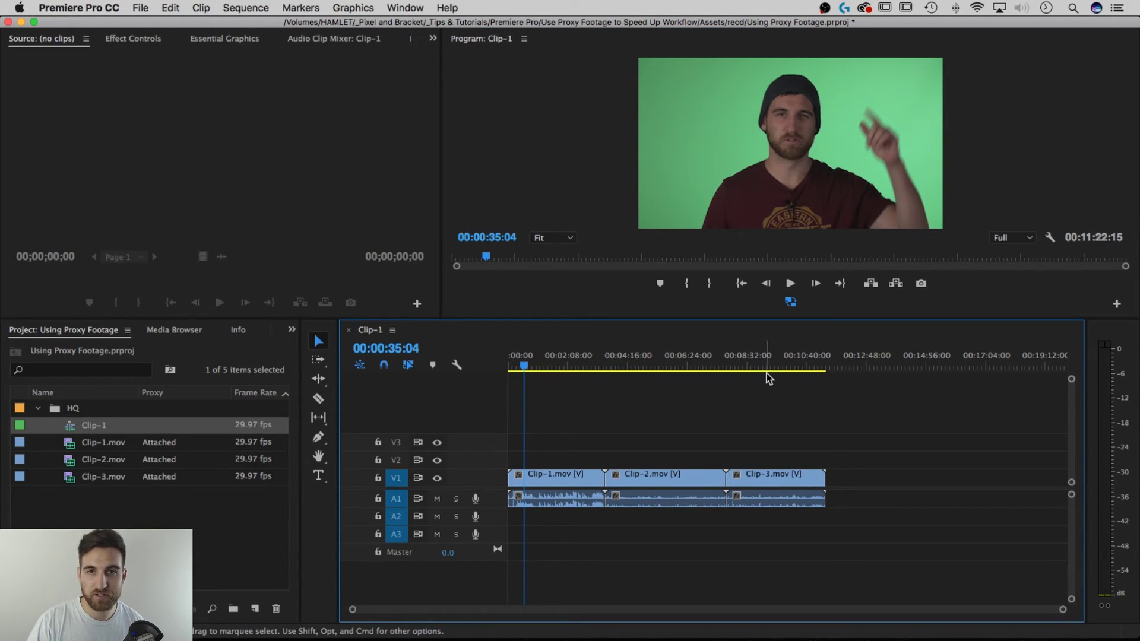
{"action": "left_click", "coordinate": [790, 303]}
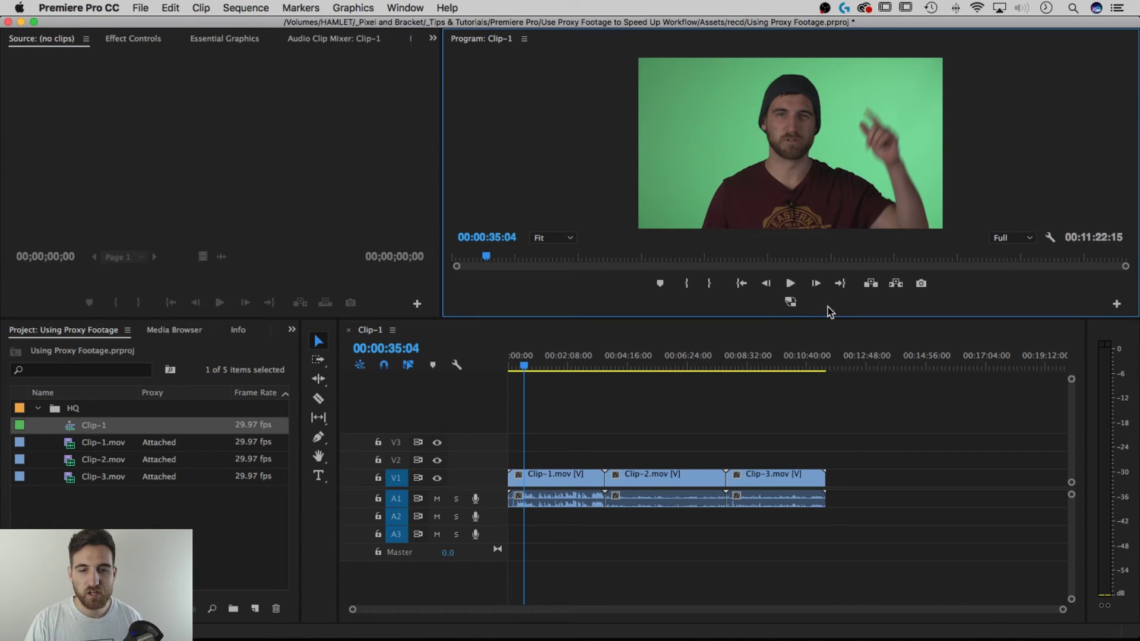
{"action": "left_click", "coordinate": [791, 303]}
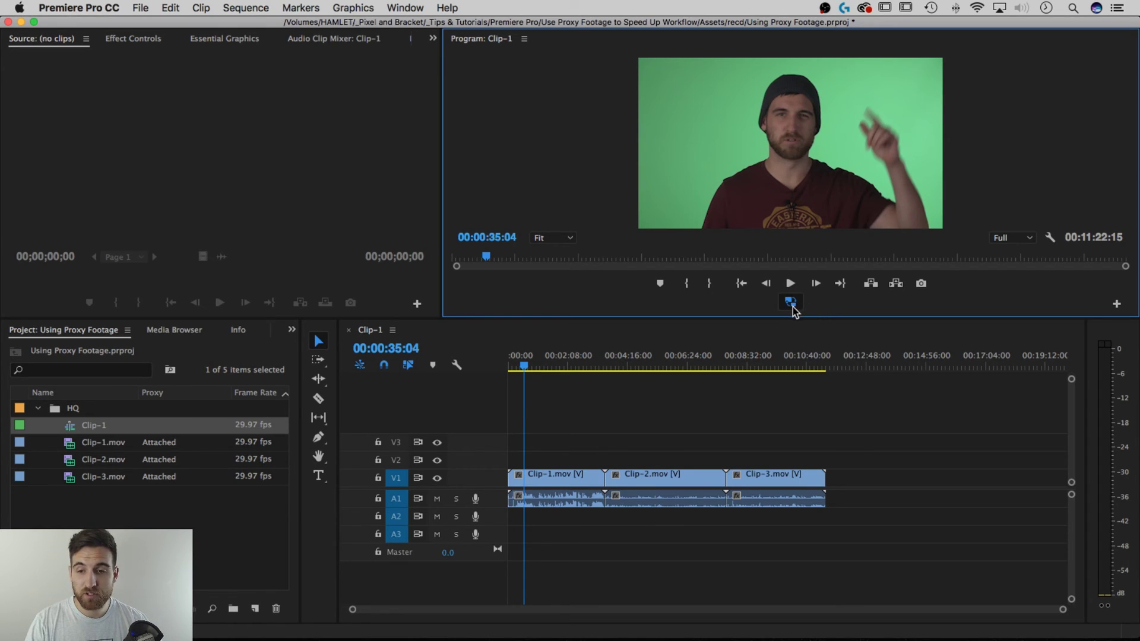
{"action": "left_click", "coordinate": [790, 301]}
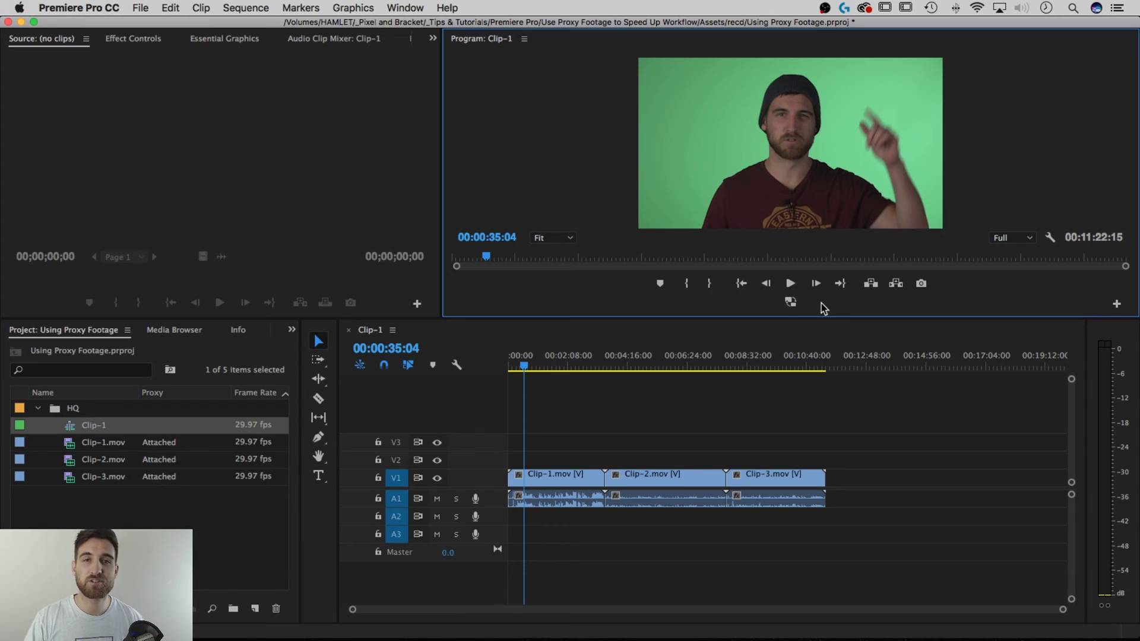